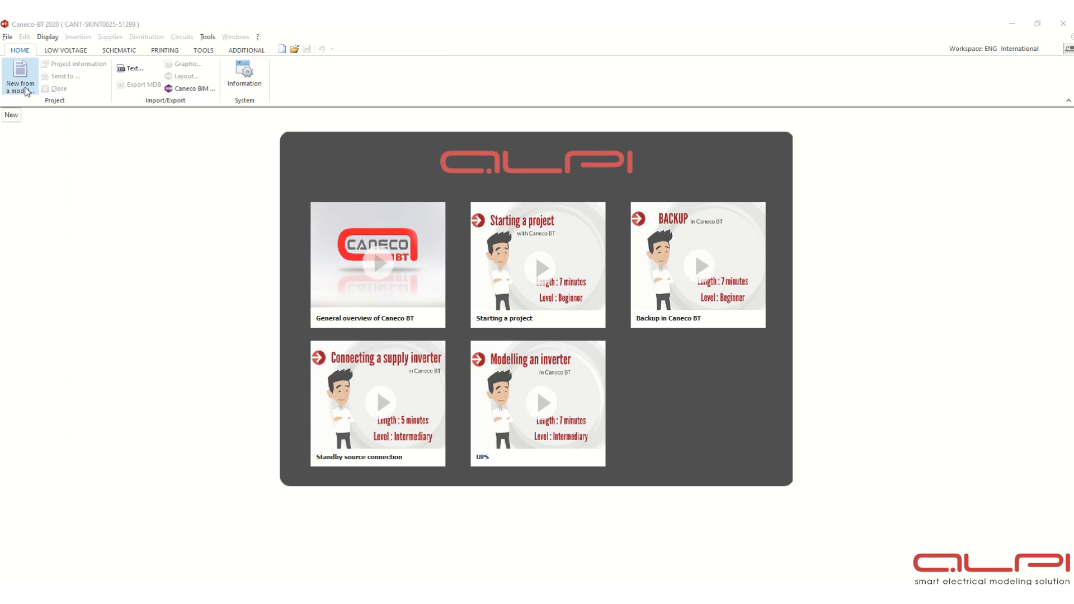
# Start a new project from a model and keep the default manufacturer catalogue files
pyautogui.click(25, 91)
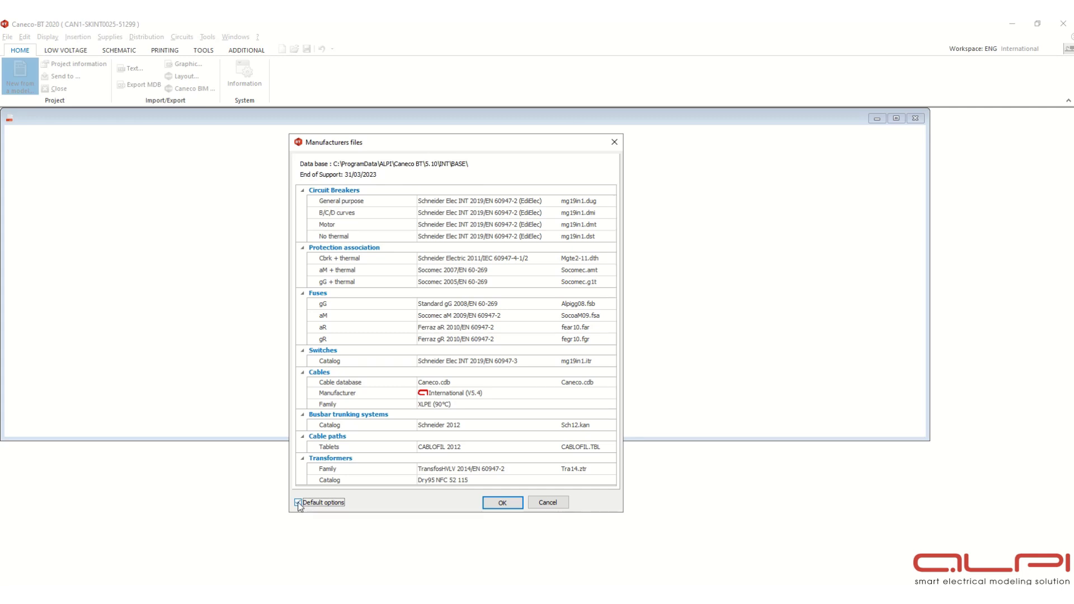
pyautogui.click(501, 503)
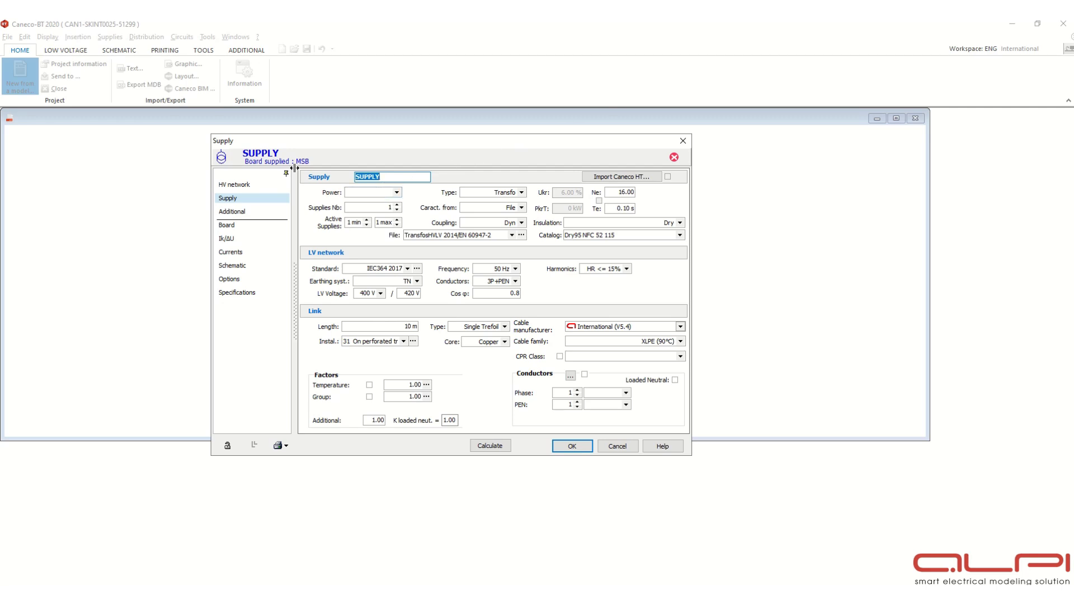
# Move the Supply dialog aside and rename the supply from SUPPLY to SS001
pyautogui.moveTo(317, 141); pyautogui.dragTo(375, 136)
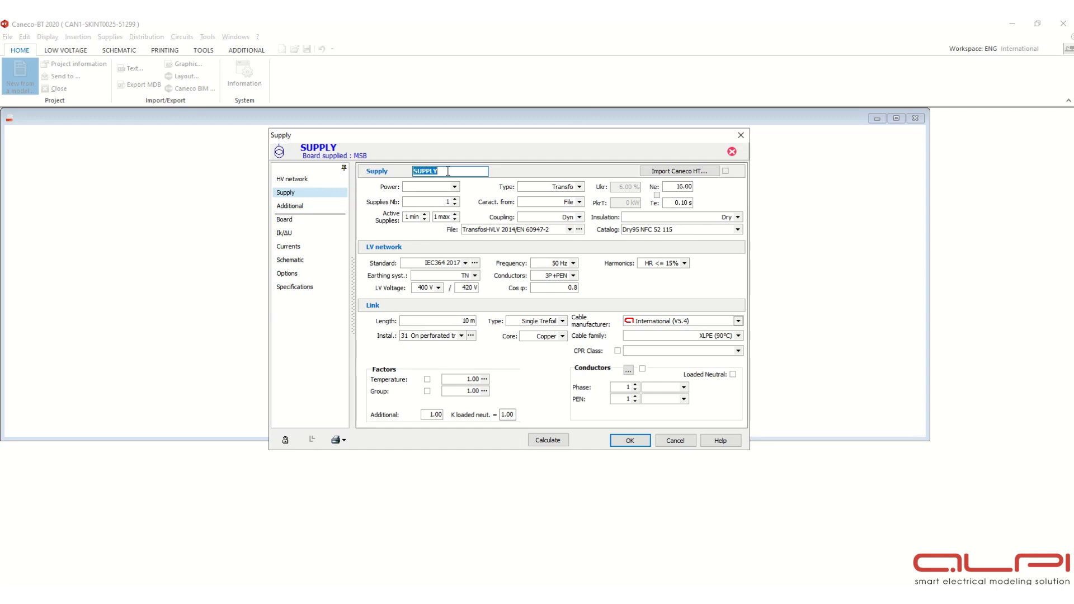
pyautogui.write('SS001')
# Keep the supply type as Transfo and set the transformer power to 2000 kVA
pyautogui.click(455, 188)
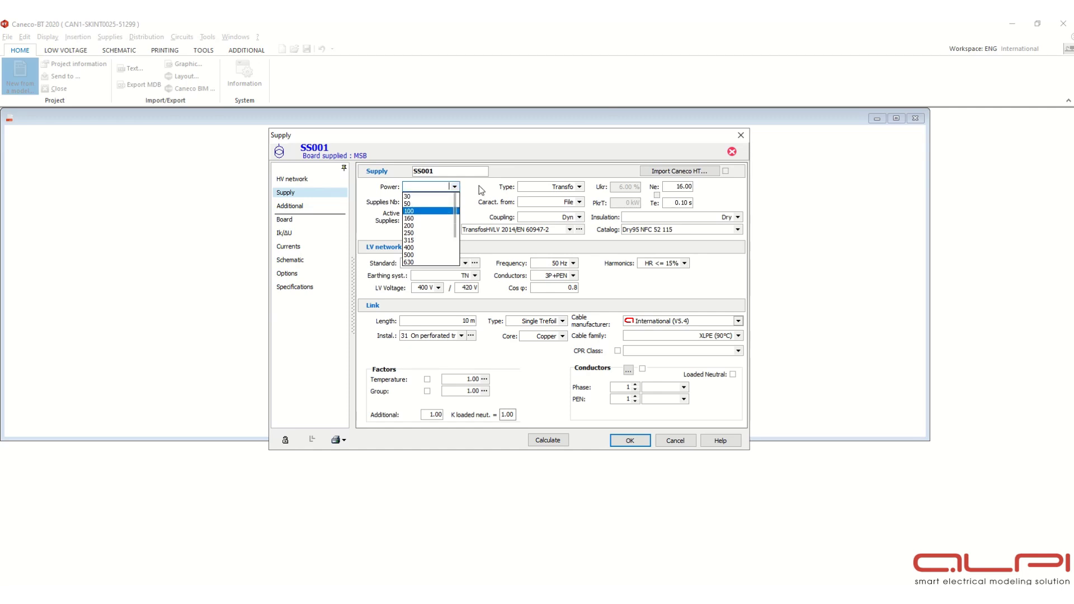
pyautogui.click(481, 190)
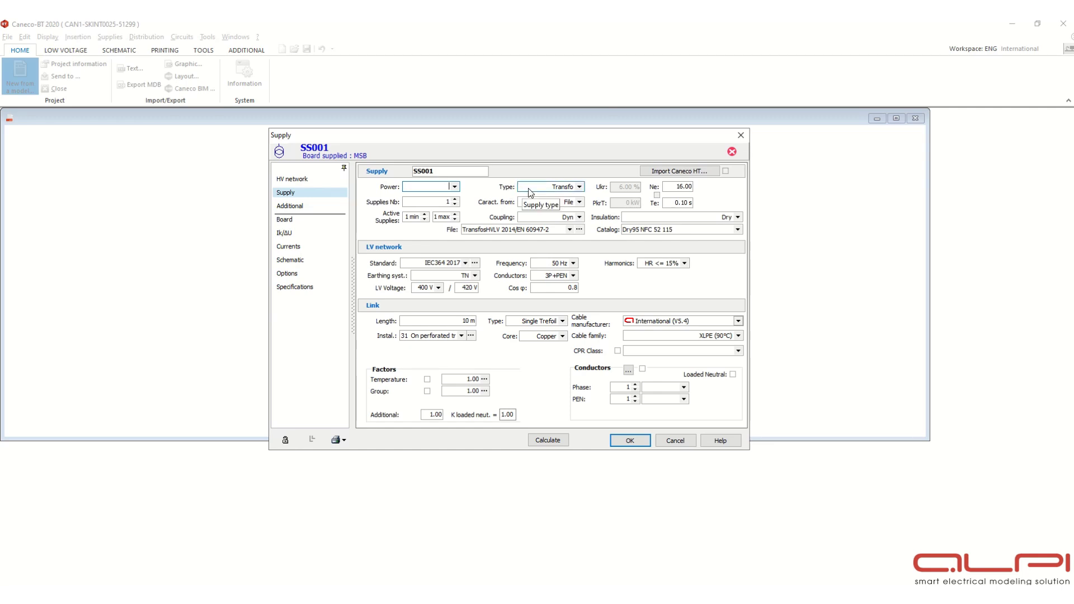
pyautogui.click(579, 188)
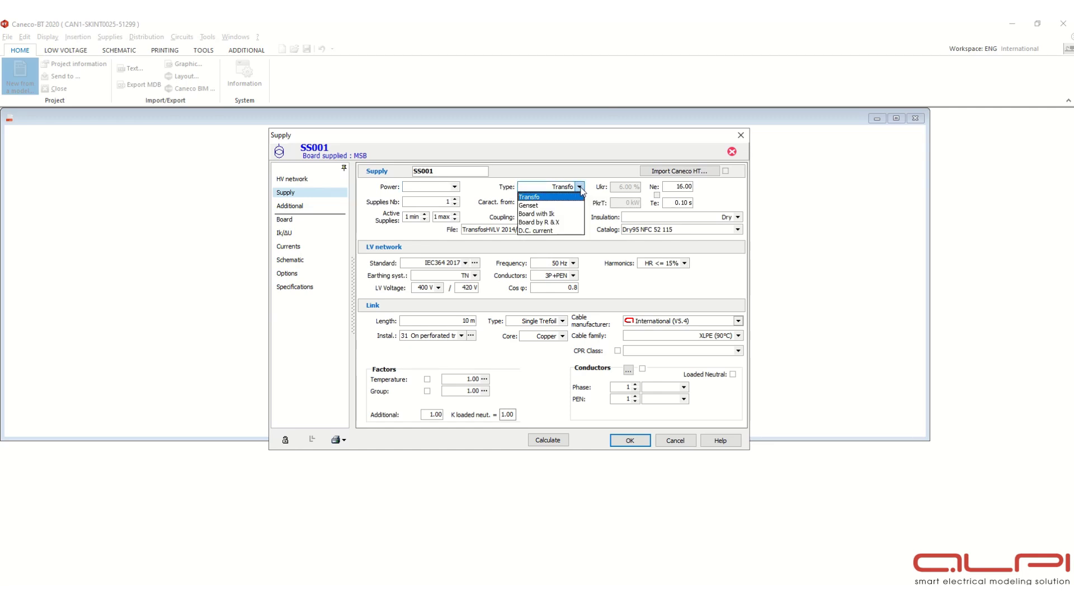
pyautogui.click(546, 199)
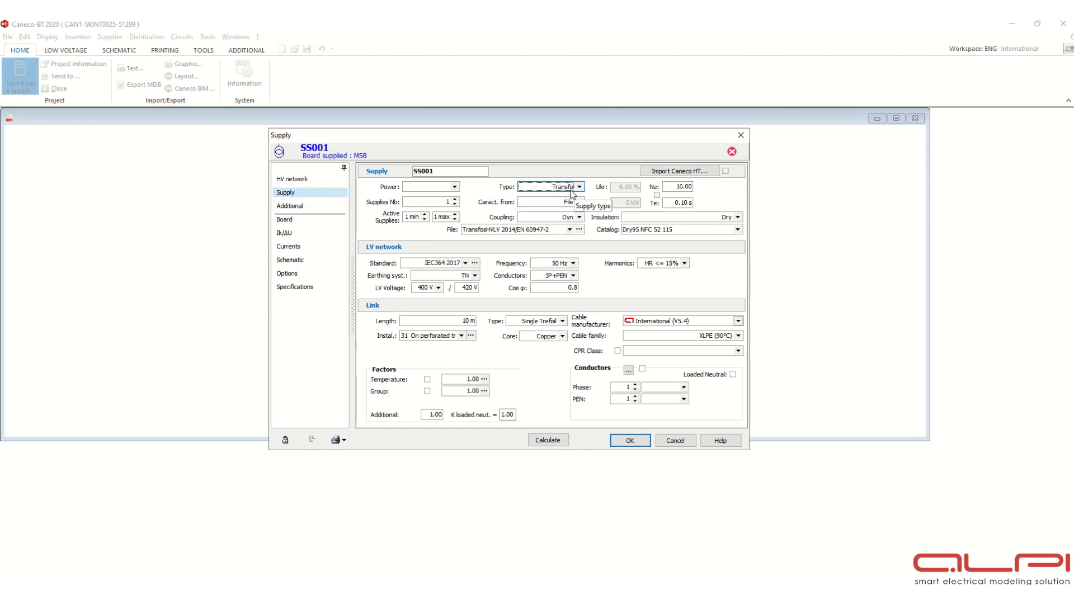
pyautogui.click(455, 188)
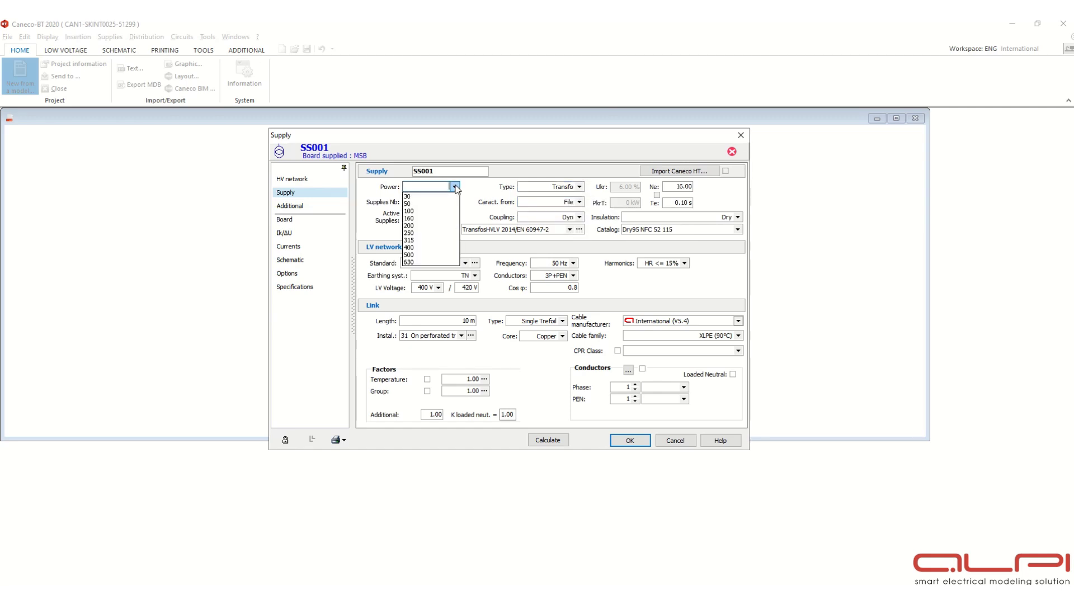
pyautogui.scroll(-3, 435, 223)
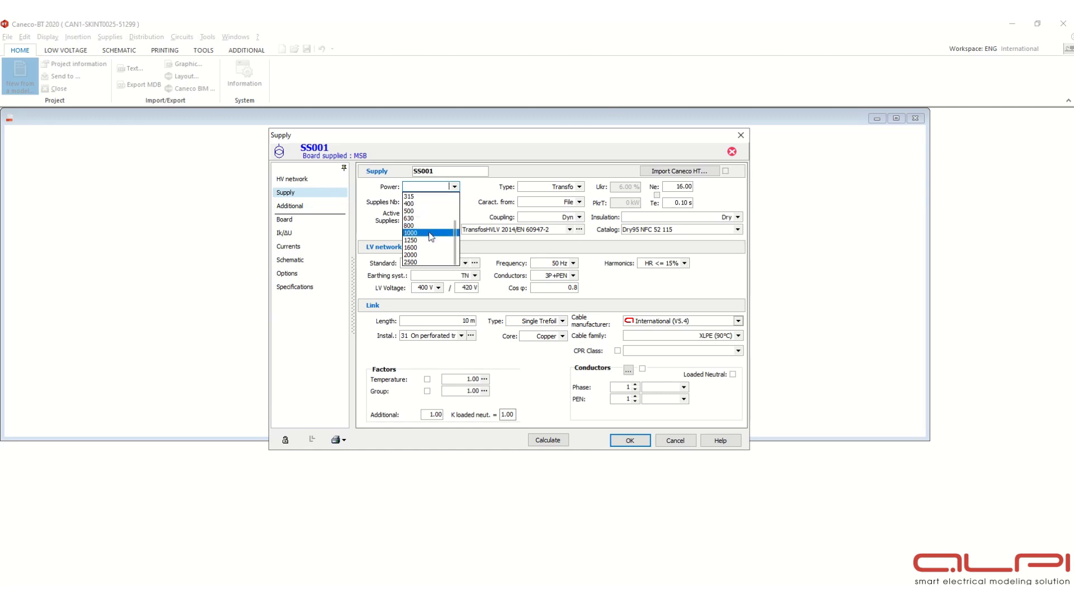
pyautogui.click(426, 255)
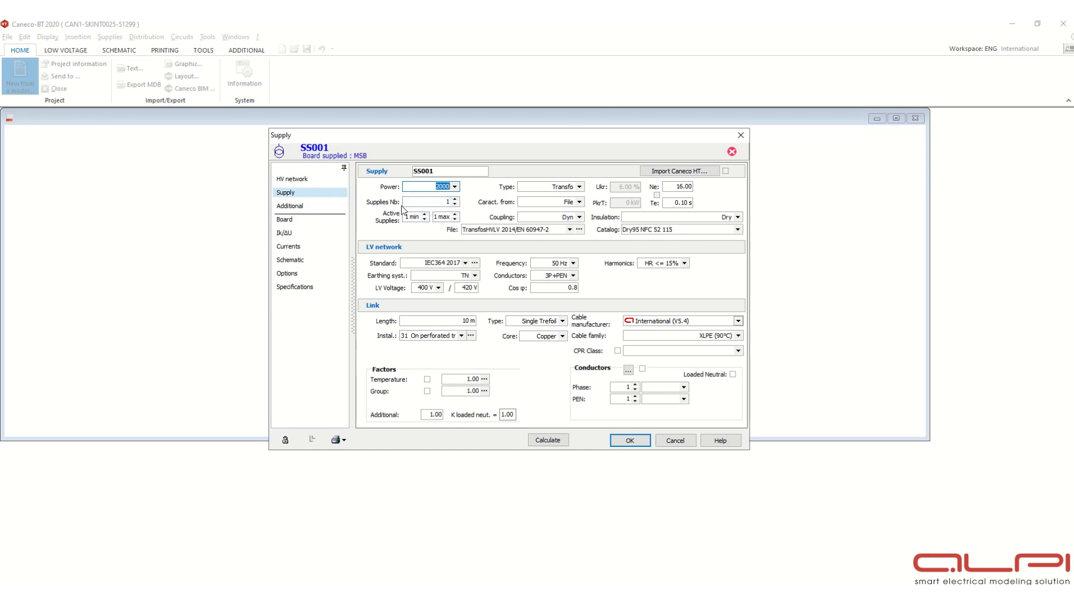
# Set 2 supplies in parallel with a maximum of 2 active, keeping Dyn coupling
pyautogui.click(456, 201)
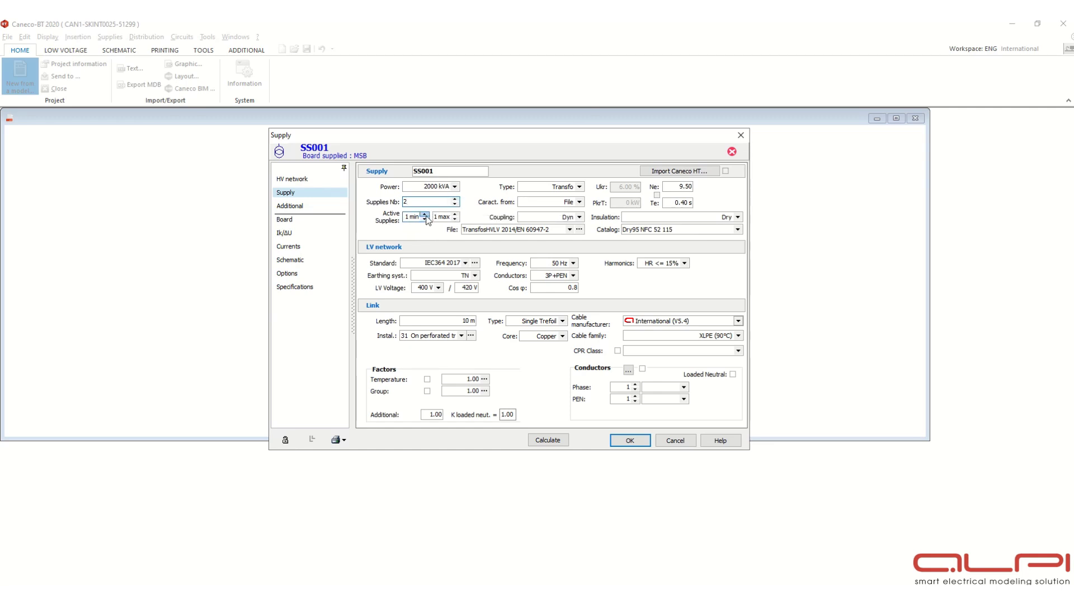
pyautogui.click(454, 215)
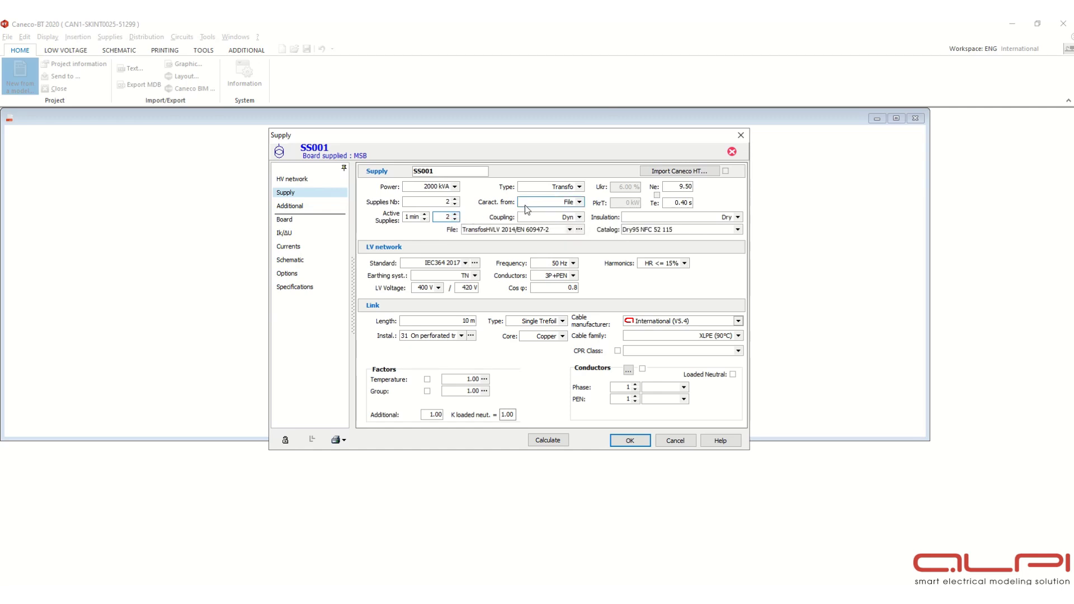
pyautogui.click(580, 217)
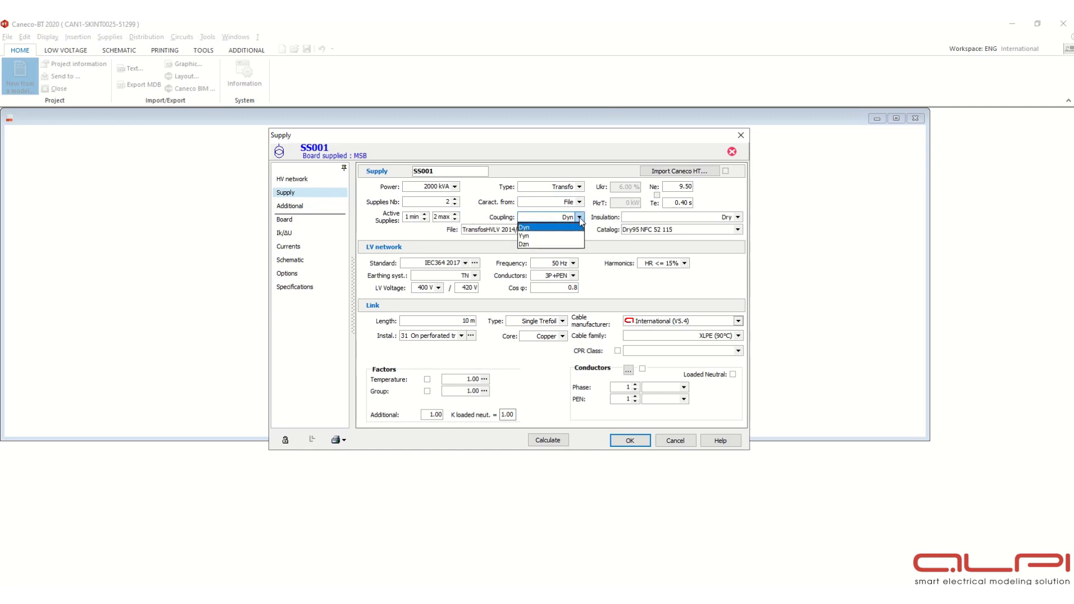
pyautogui.click(581, 218)
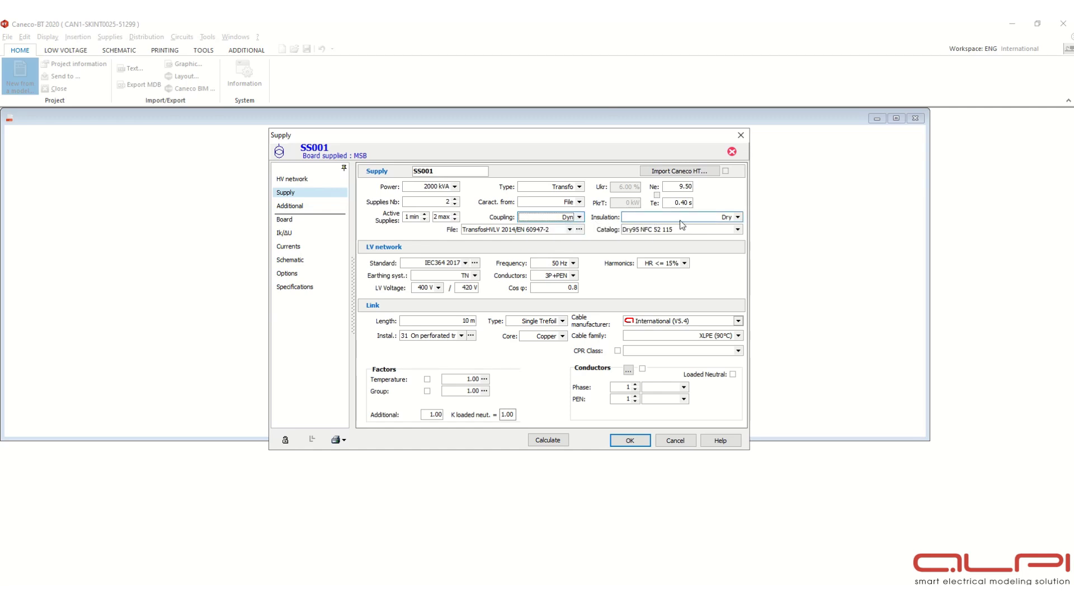
pyautogui.click(738, 218)
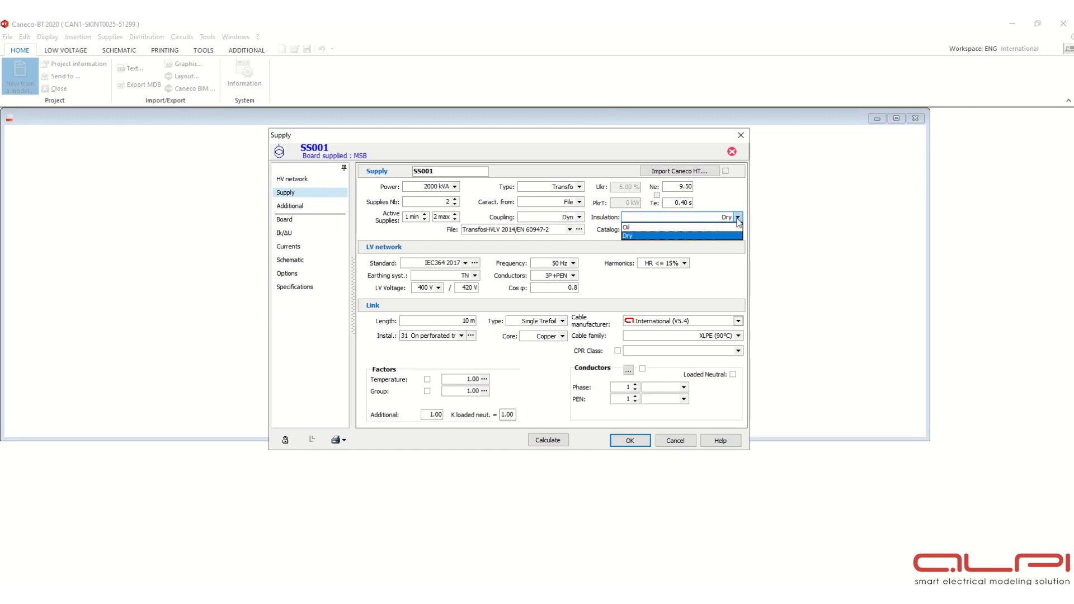
# After the Dry insulation error, choose the Aceite95 catalogue and set insulation to Oil
pyautogui.click(681, 234)
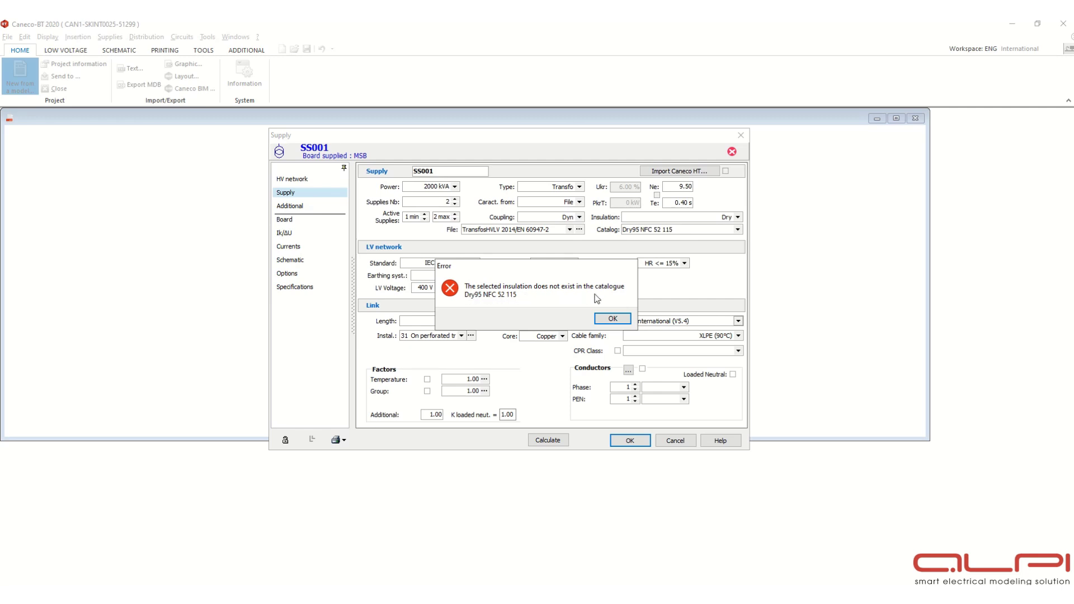
pyautogui.click(610, 318)
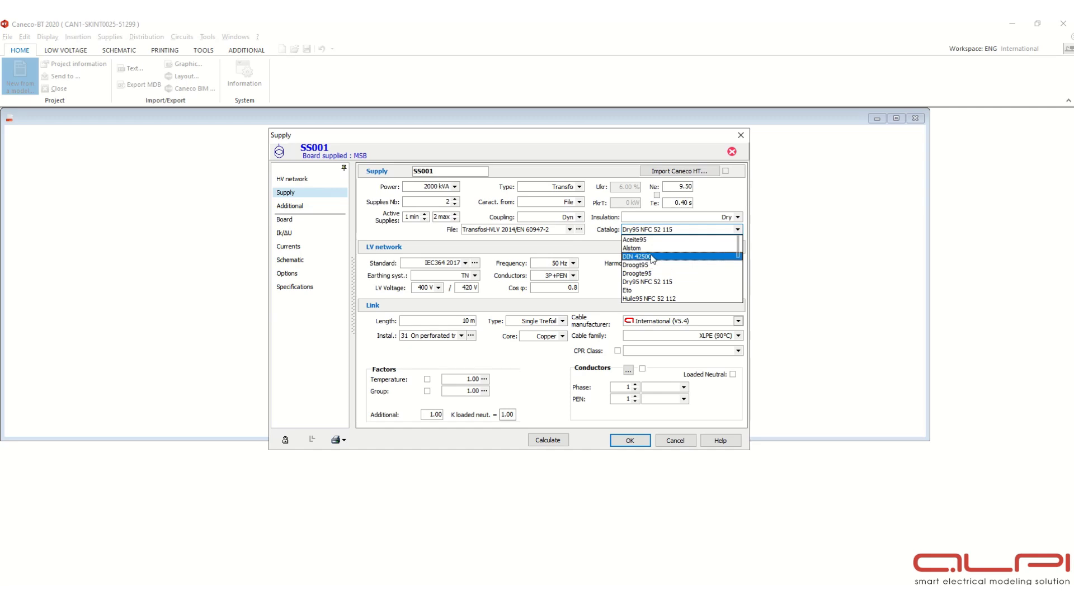
pyautogui.click(652, 240)
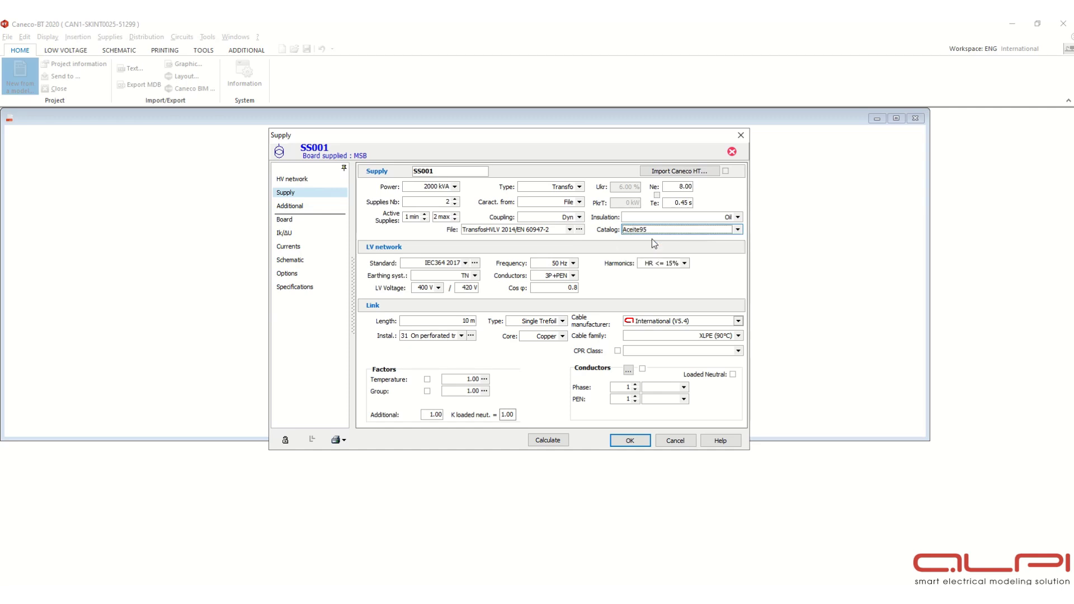
pyautogui.click(738, 218)
pyautogui.click(727, 226)
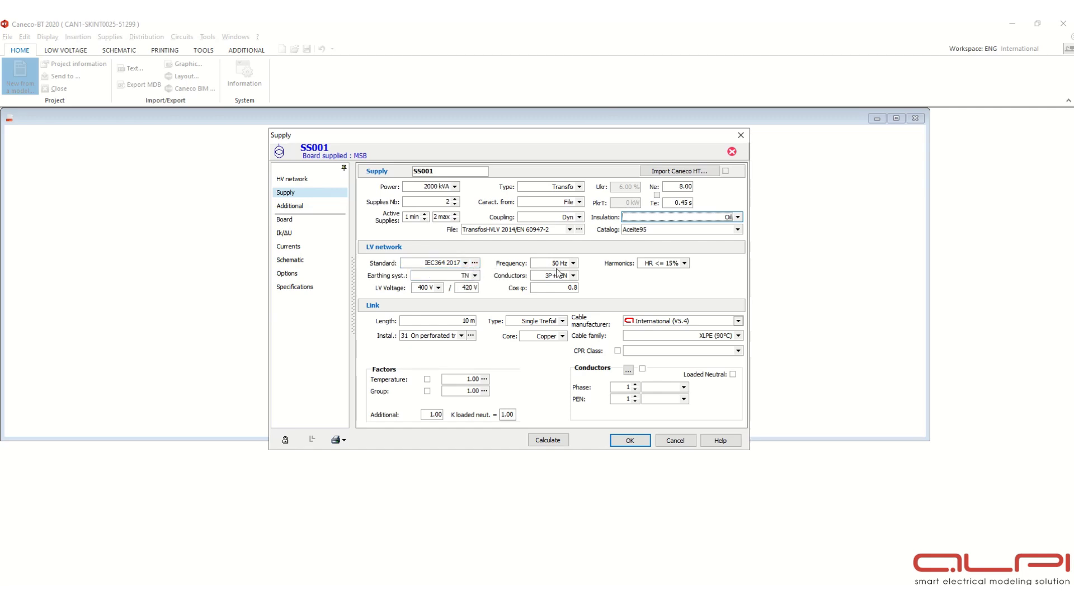
# Keep 50 Hz frequency and TN earthing, and set the conductors to 3P+N
pyautogui.click(573, 263)
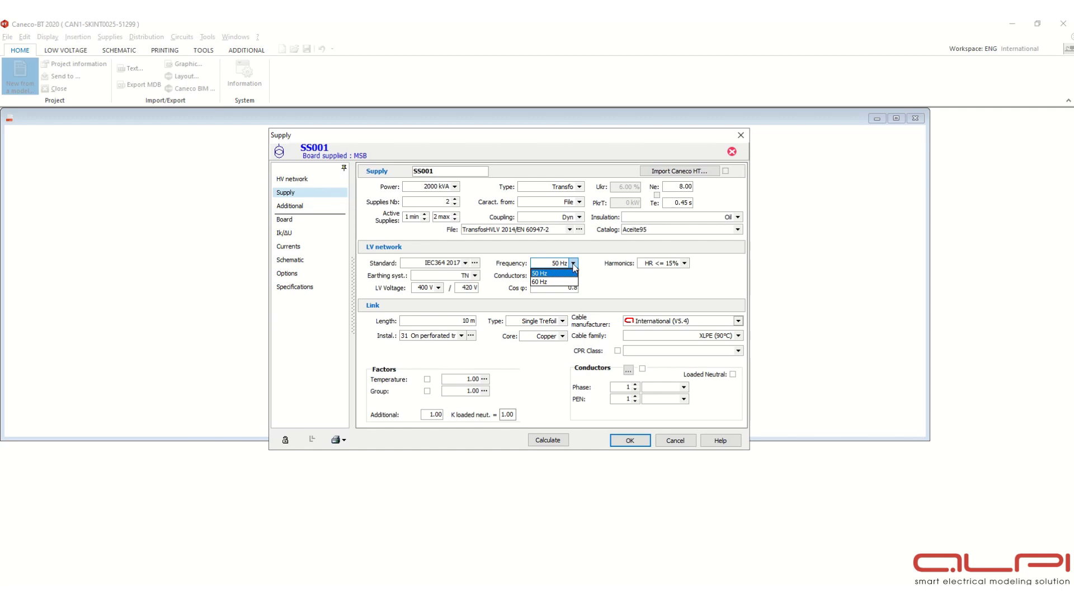
pyautogui.click(573, 265)
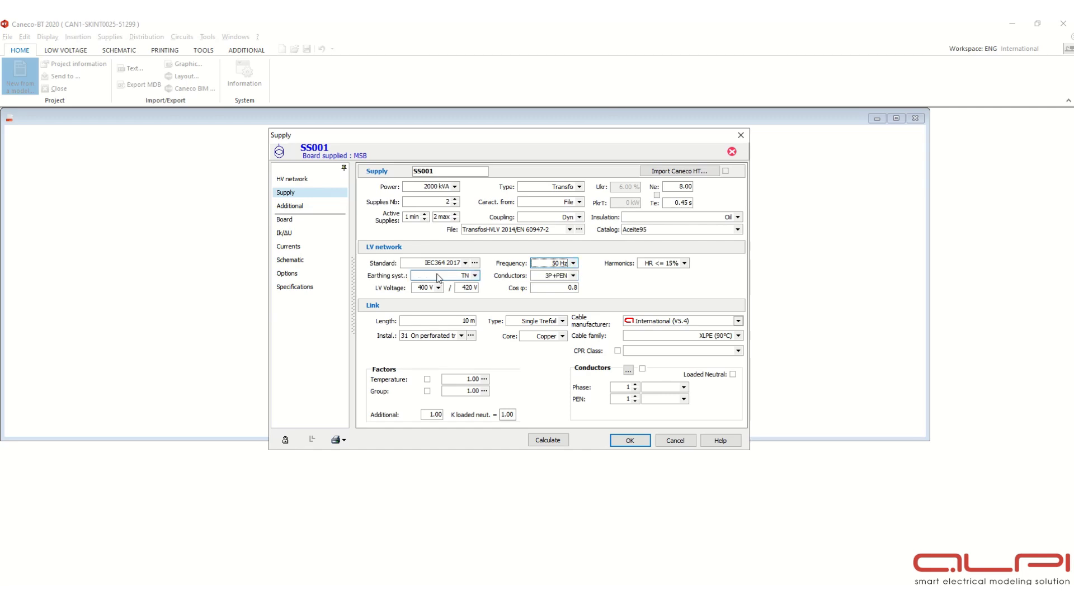
pyautogui.click(475, 276)
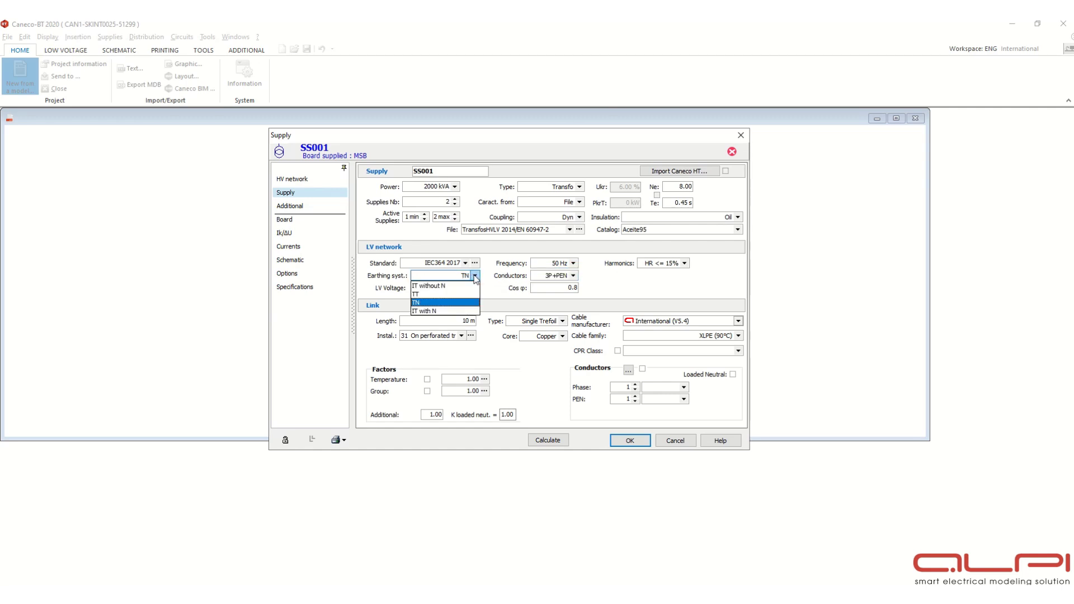
pyautogui.click(452, 303)
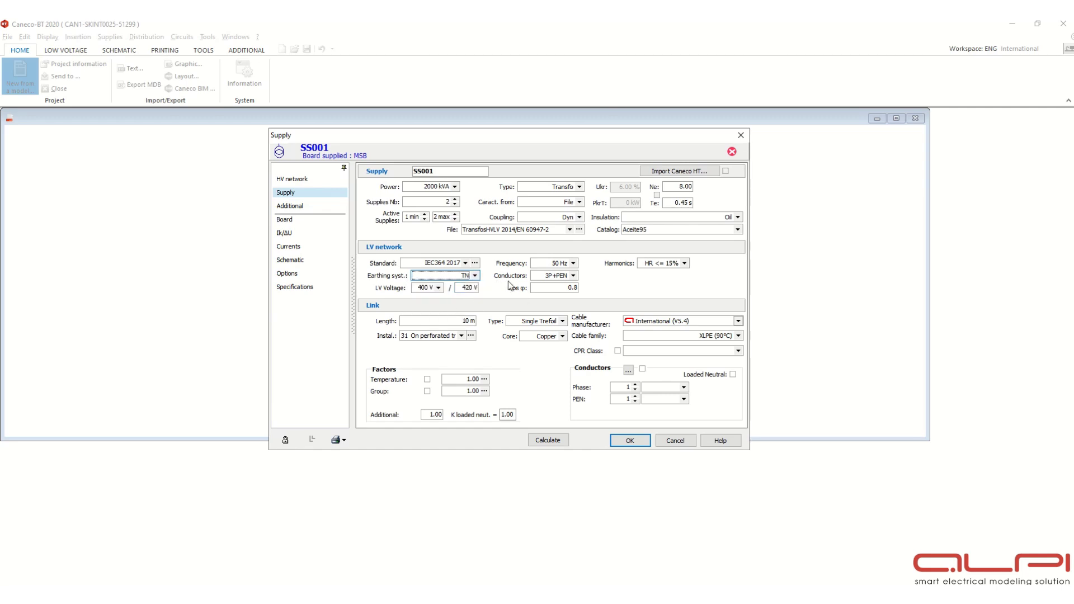
pyautogui.click(573, 276)
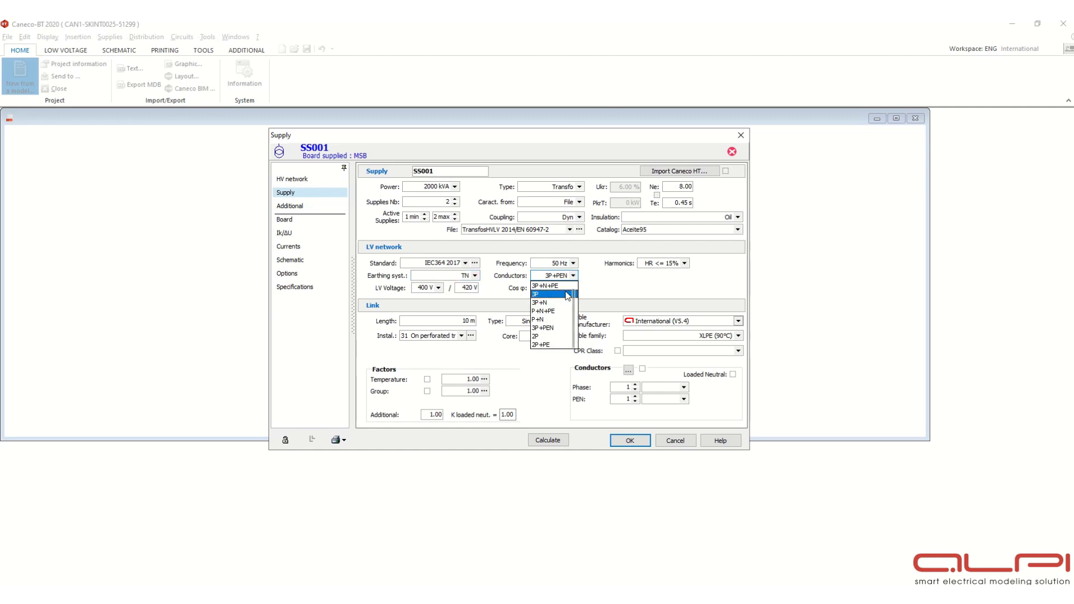
pyautogui.click(562, 303)
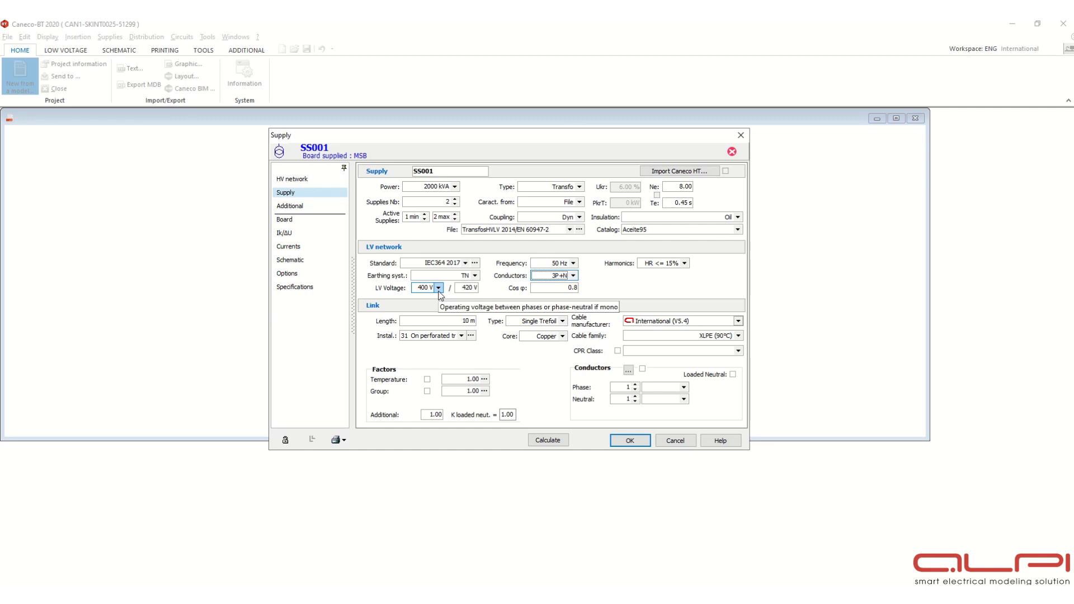
# Keep cos φ at 0.8 and the LV voltage at 400 V
pyautogui.click(560, 287)
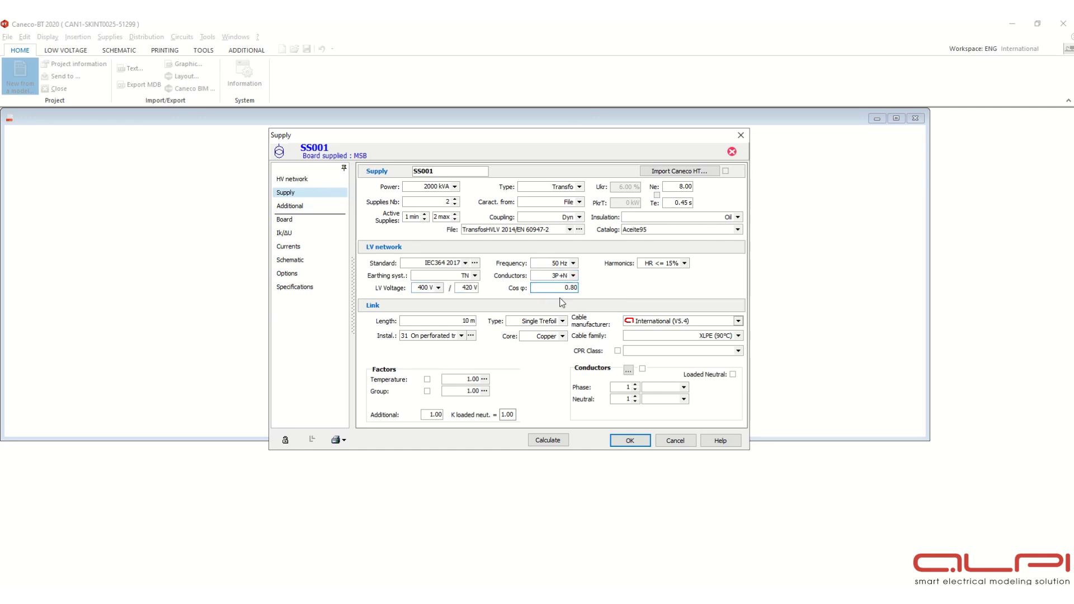
pyautogui.doubleClick(563, 288)
pyautogui.click(438, 288)
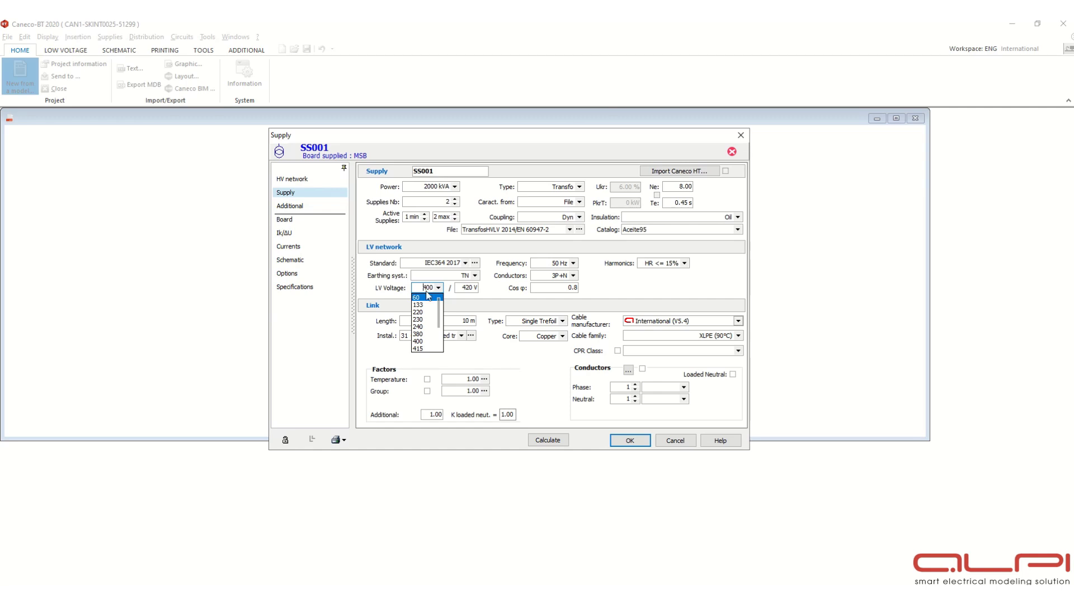
pyautogui.click(405, 300)
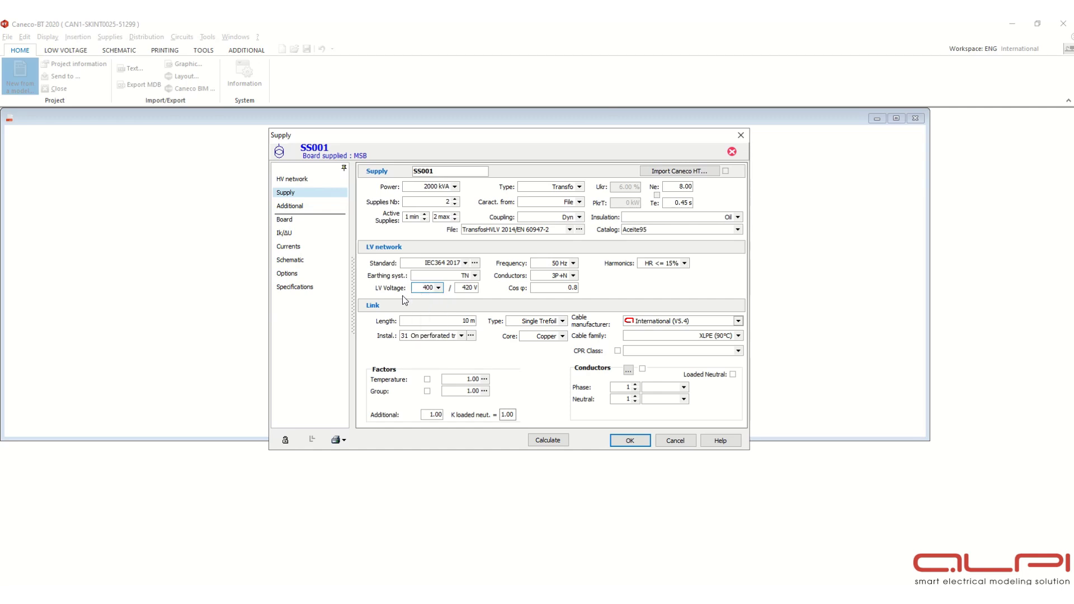
# Choose the DIN 42500 transformer catalogue and set the link length to 20 m
pyautogui.click(738, 230)
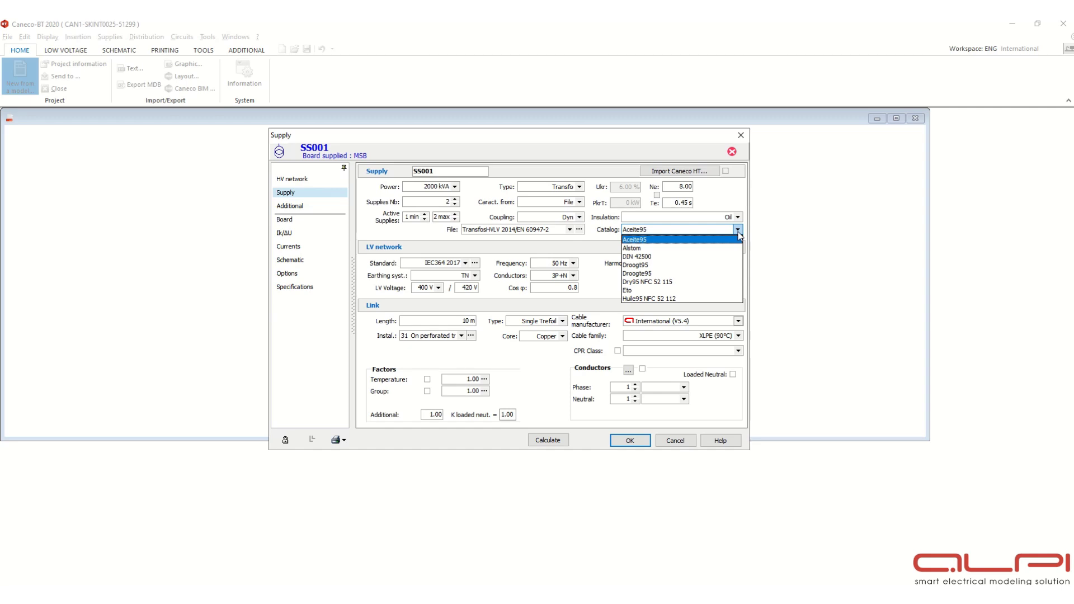
pyautogui.click(677, 257)
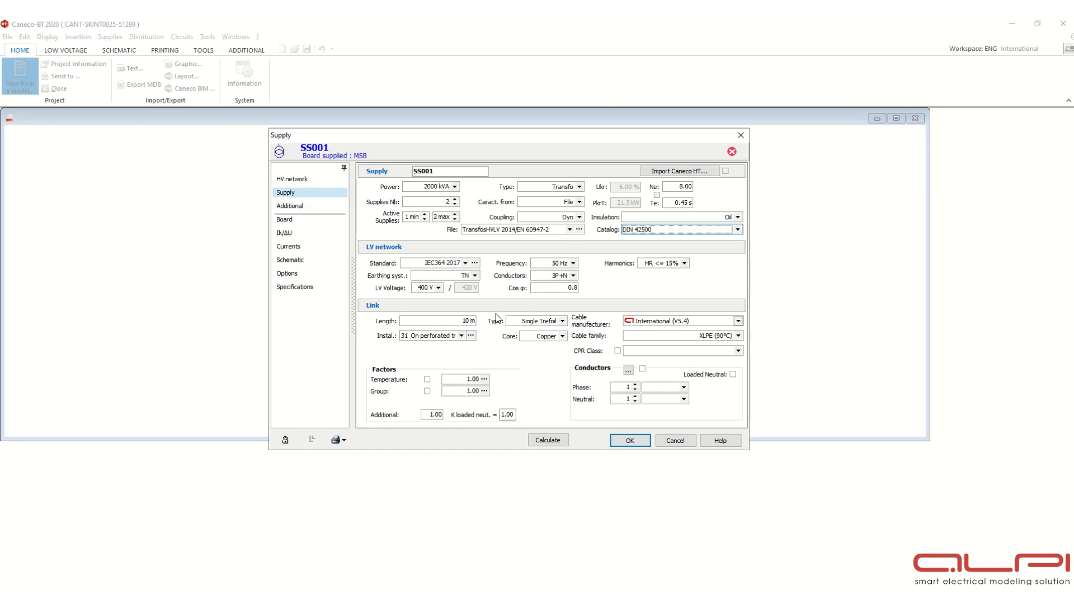
pyautogui.click(457, 321)
pyautogui.click(448, 321)
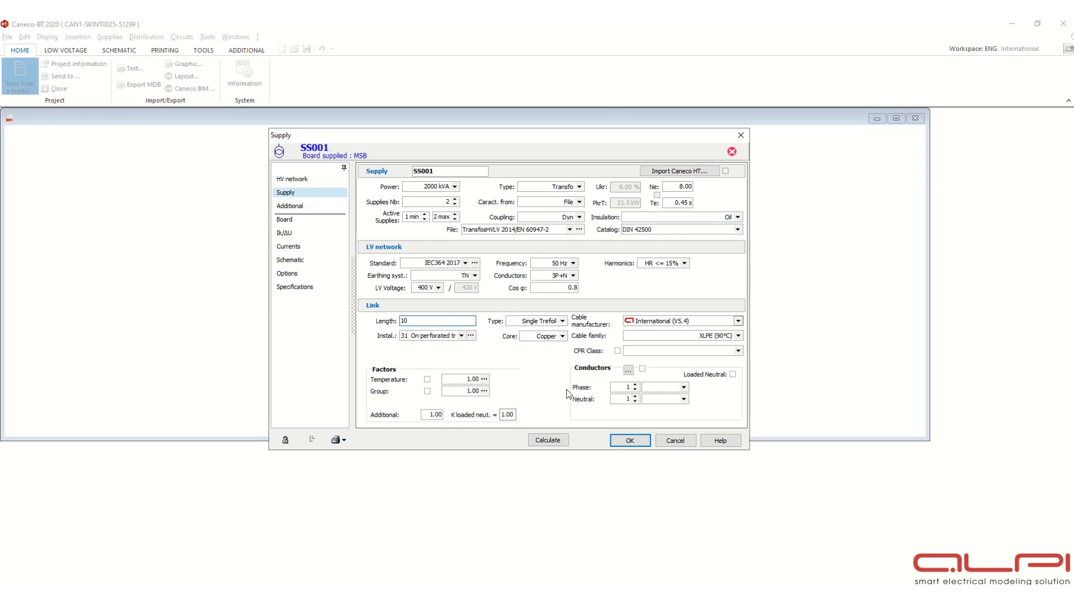
pyautogui.moveTo(410, 321); pyautogui.dragTo(390, 324)
pyautogui.write('20')
# Make the link single trefoil cables installed as method 34 On ladder
pyautogui.click(562, 322)
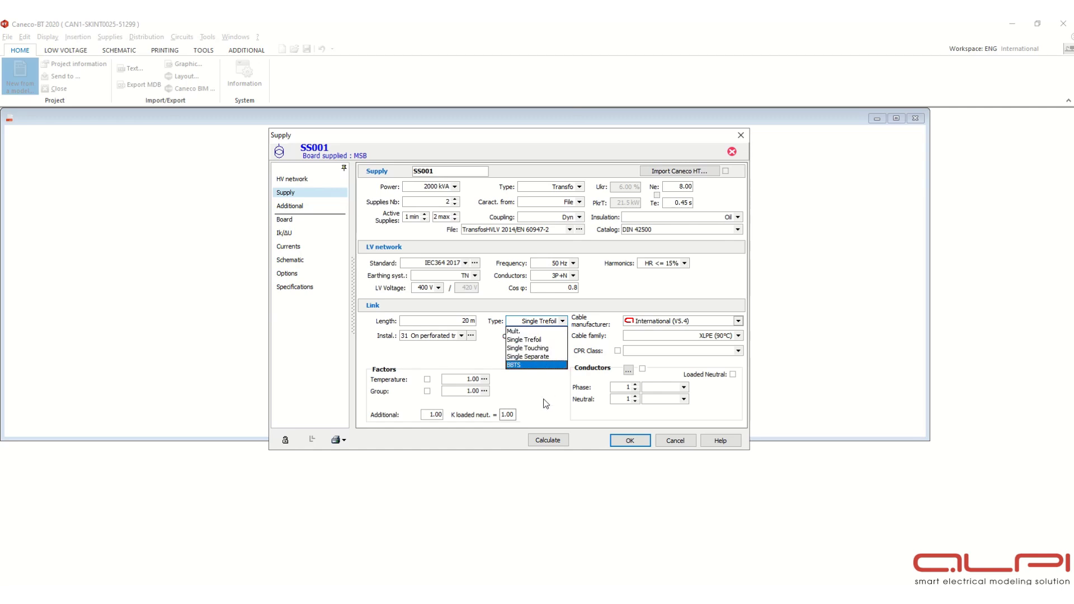
pyautogui.click(530, 341)
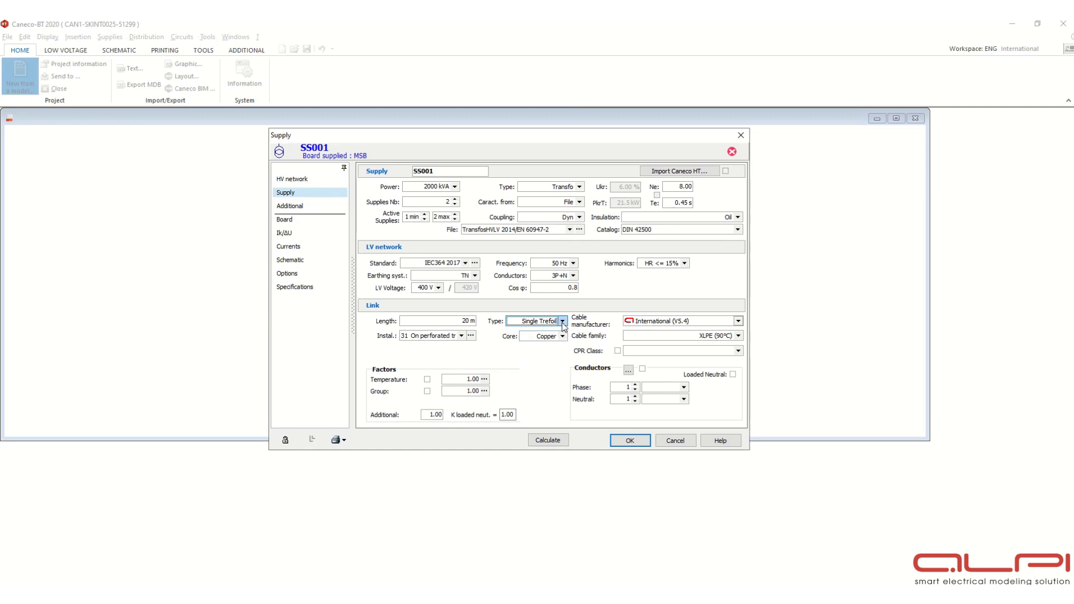
pyautogui.click(462, 336)
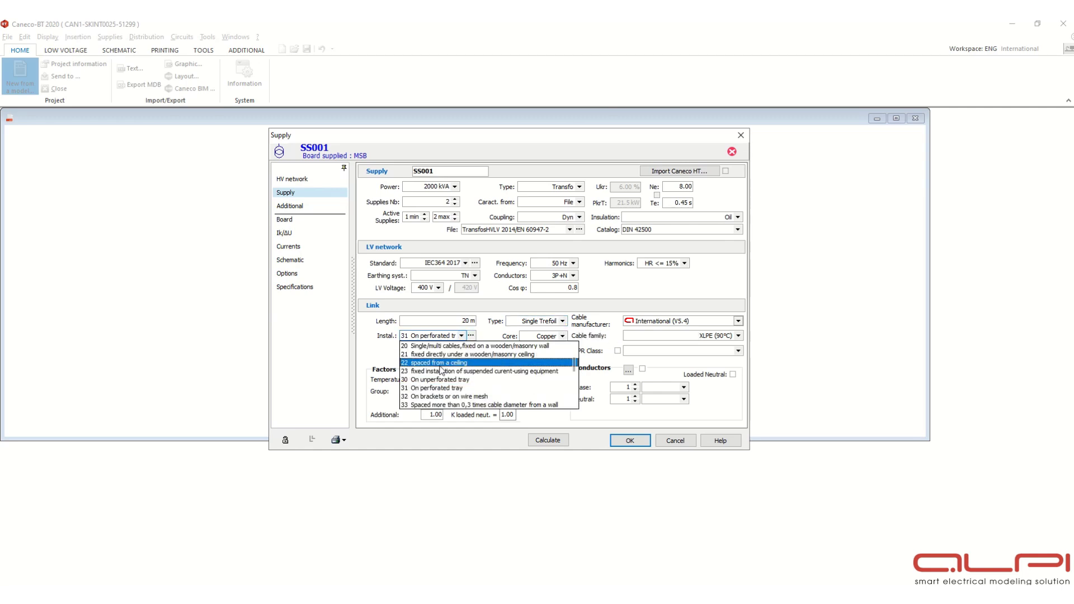
pyautogui.scroll(-1, 463, 392)
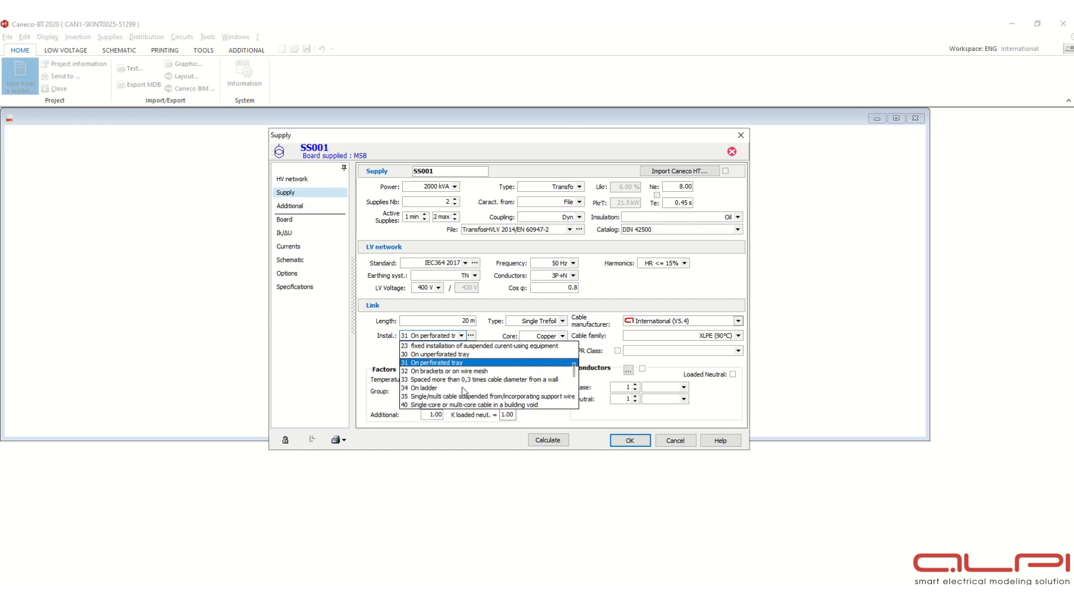
pyautogui.click(429, 388)
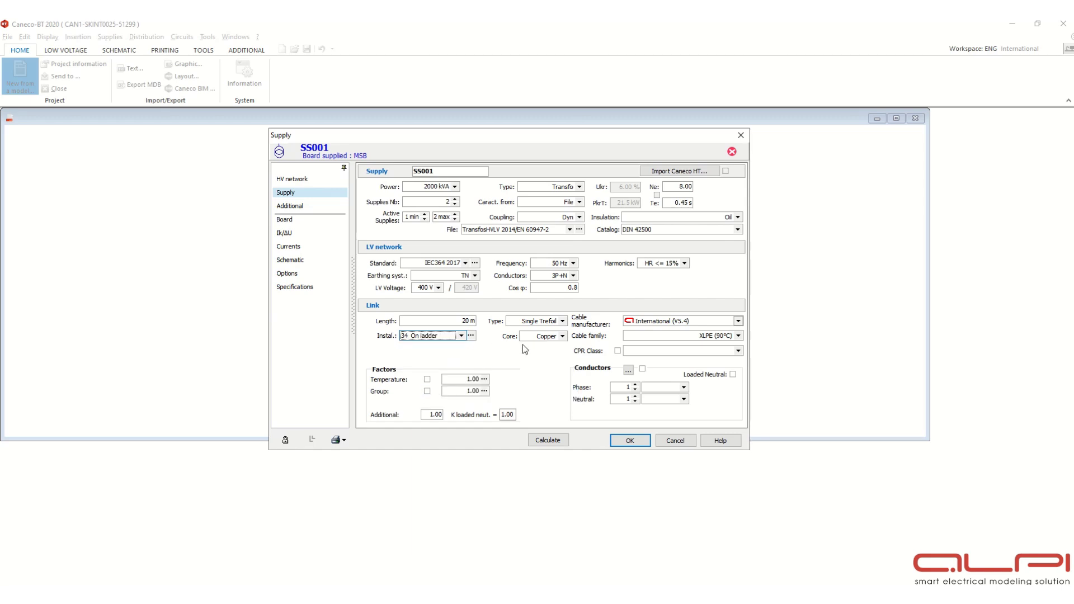
# Keep Copper cores and the XLPE (90°C) cable family for the link
pyautogui.click(562, 337)
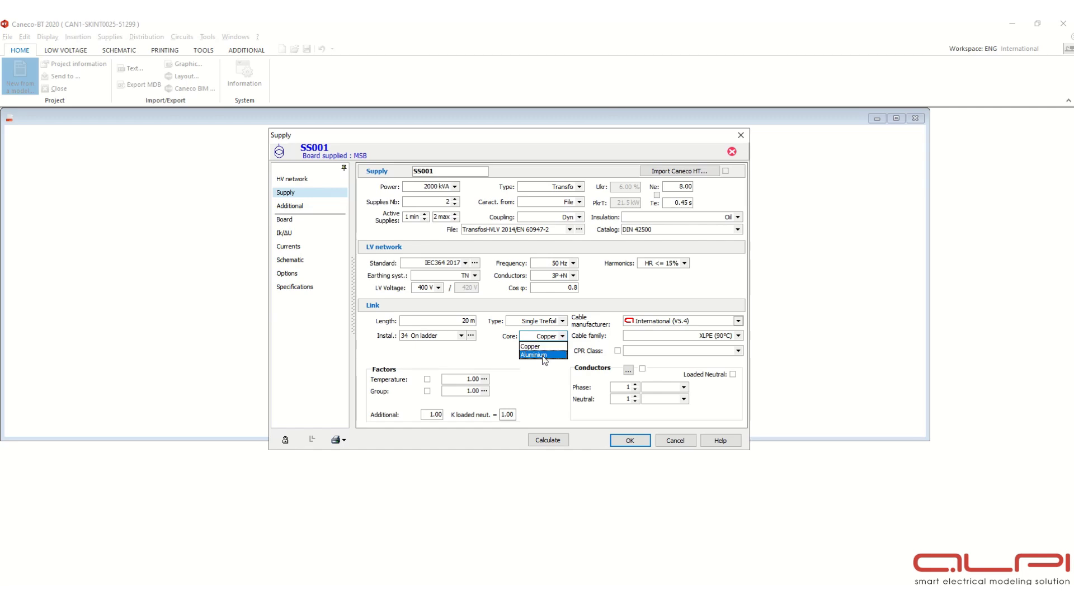
pyautogui.click(544, 347)
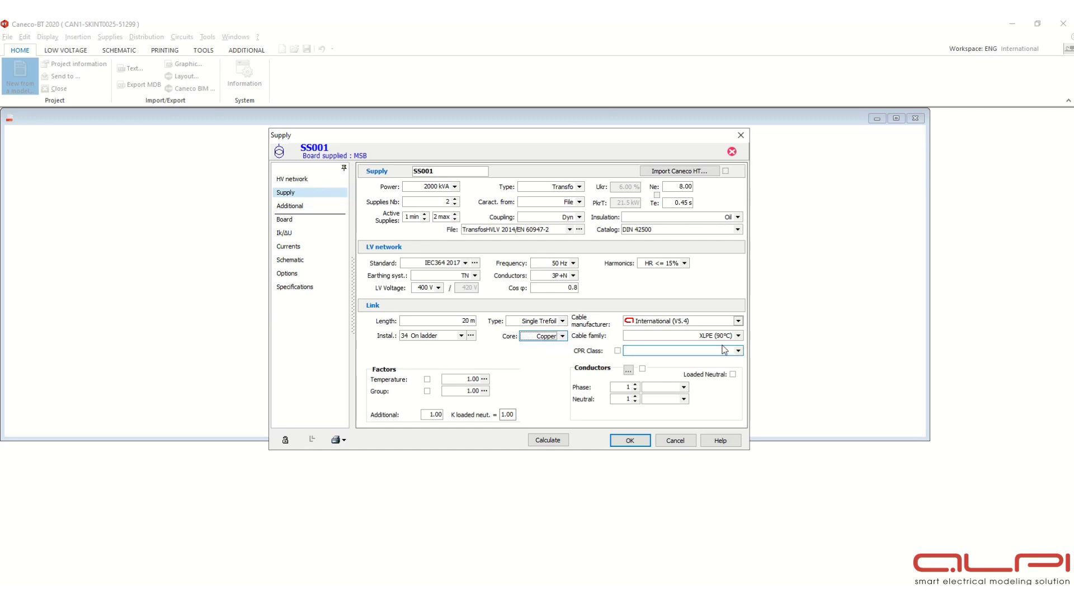
pyautogui.click(738, 336)
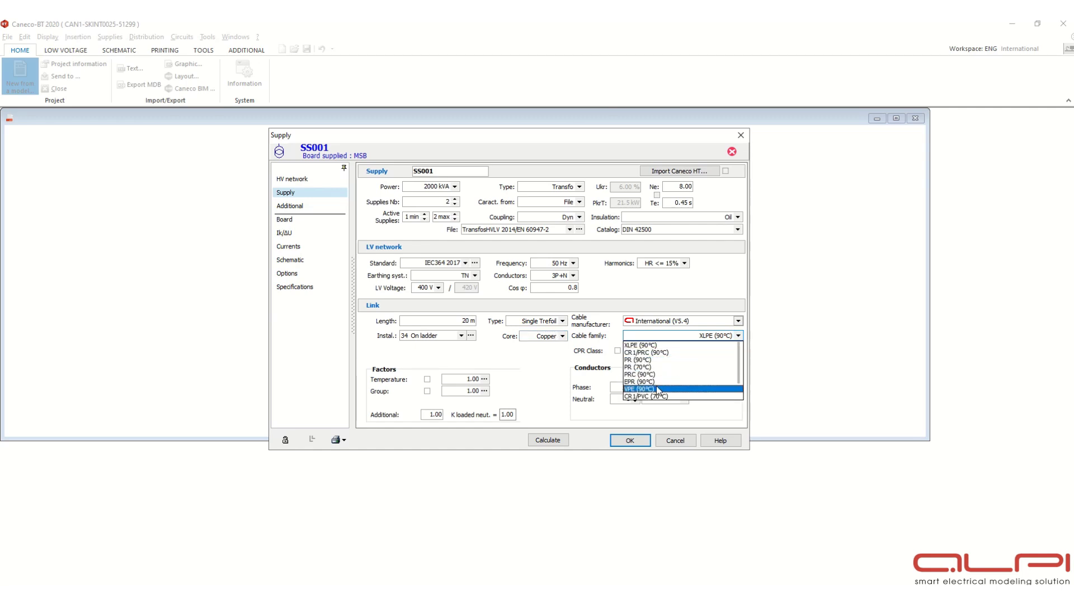
pyautogui.scroll(-1, 651, 364)
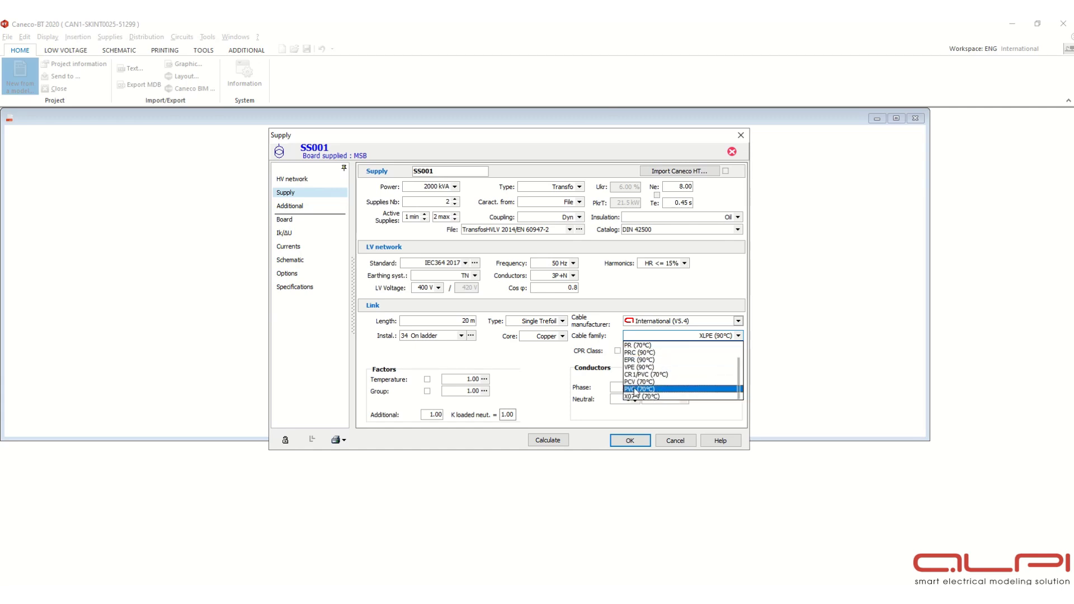
pyautogui.scroll(2, 657, 370)
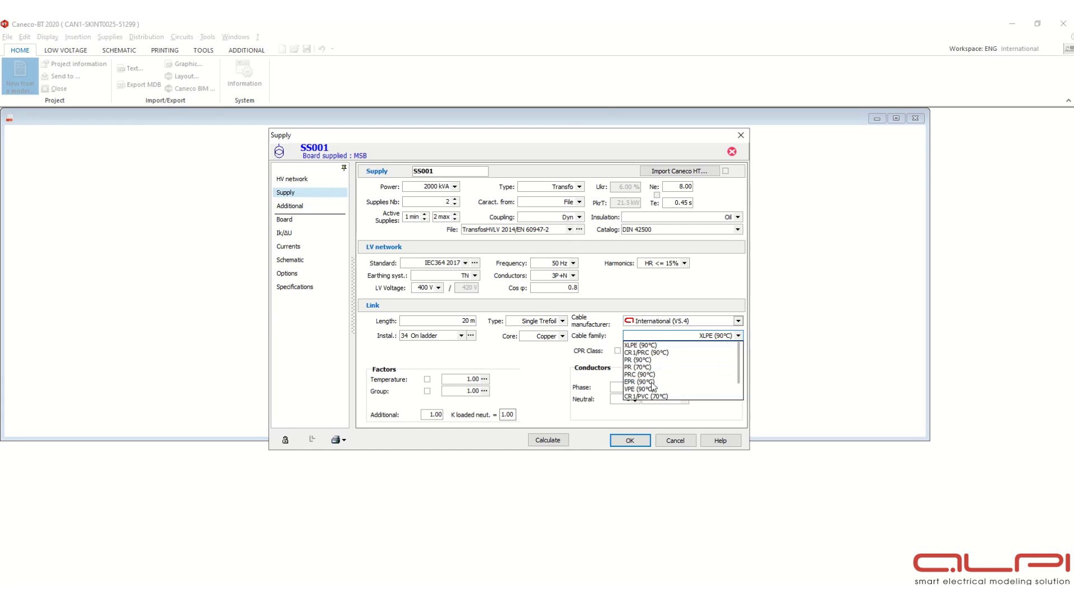
pyautogui.click(667, 345)
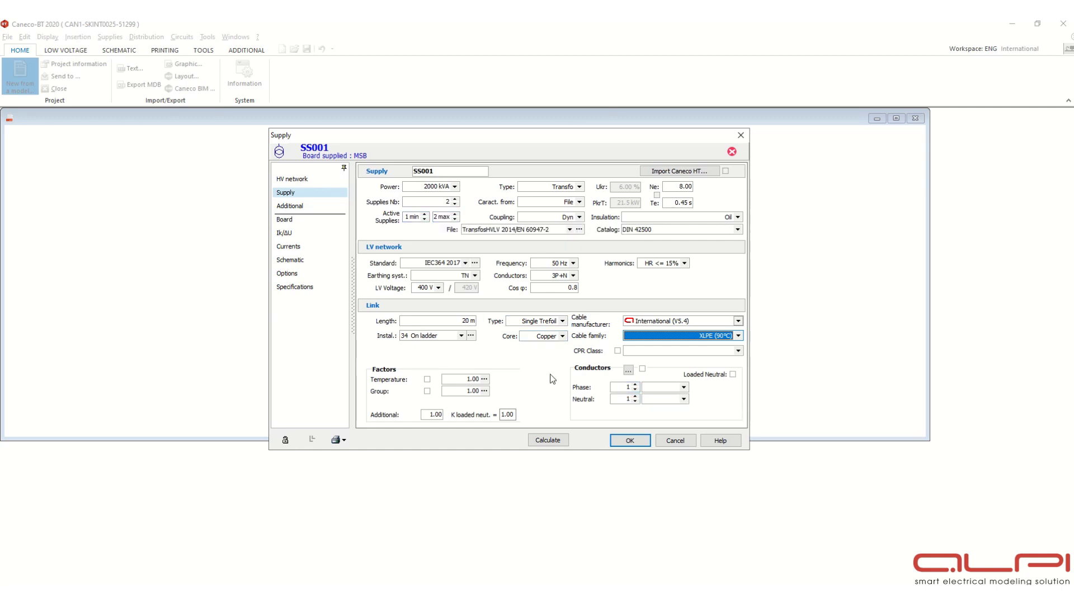
# Switch the SS001 link type to BBTS busbar trunking and bring up the busbar manufacturer choices
pyautogui.click(562, 321)
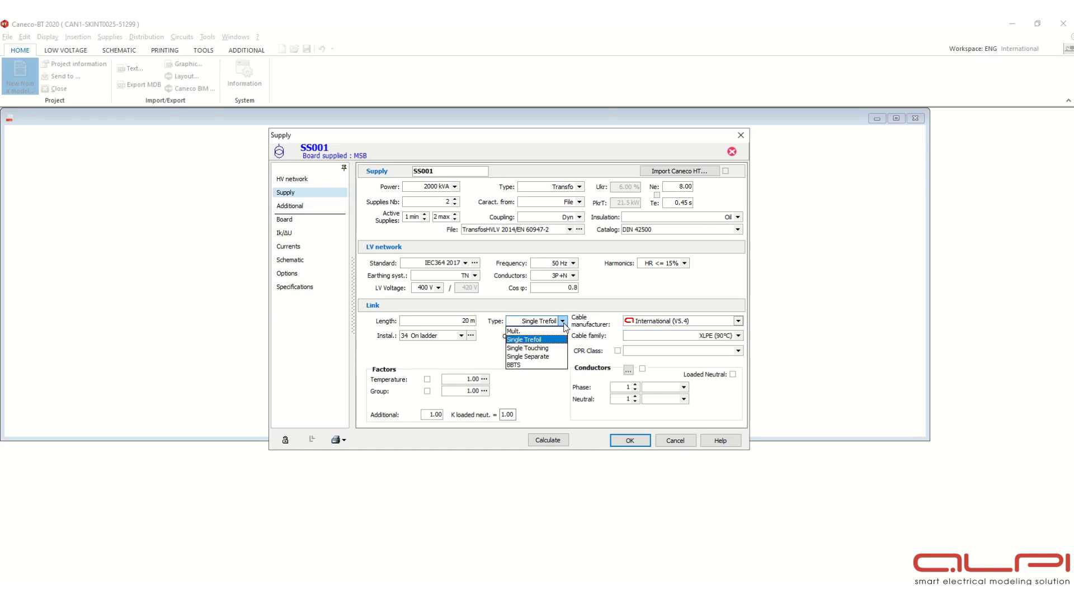
pyautogui.click(542, 365)
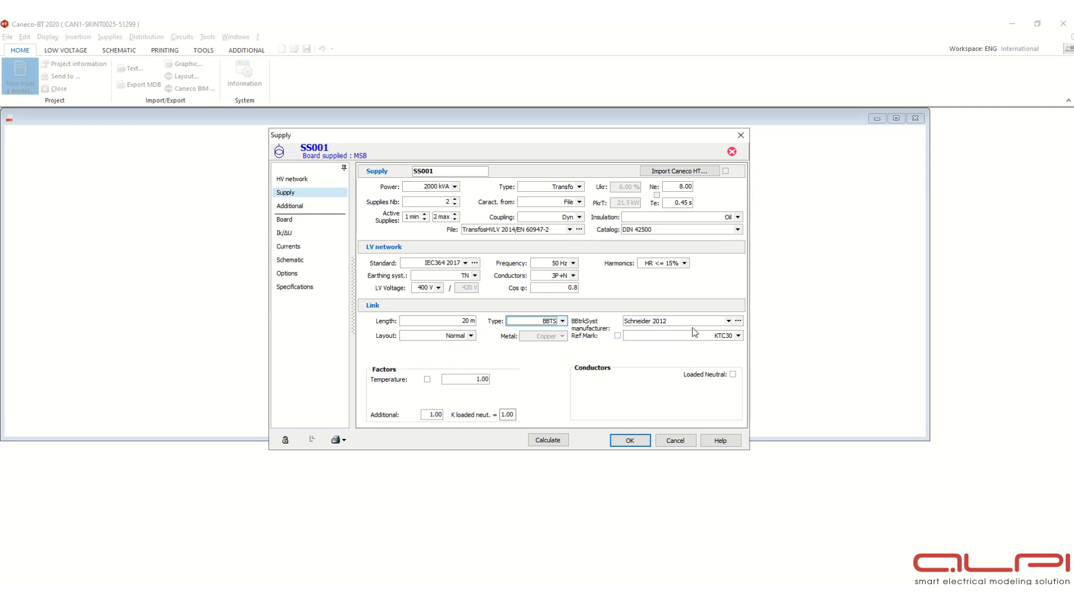
pyautogui.click(729, 322)
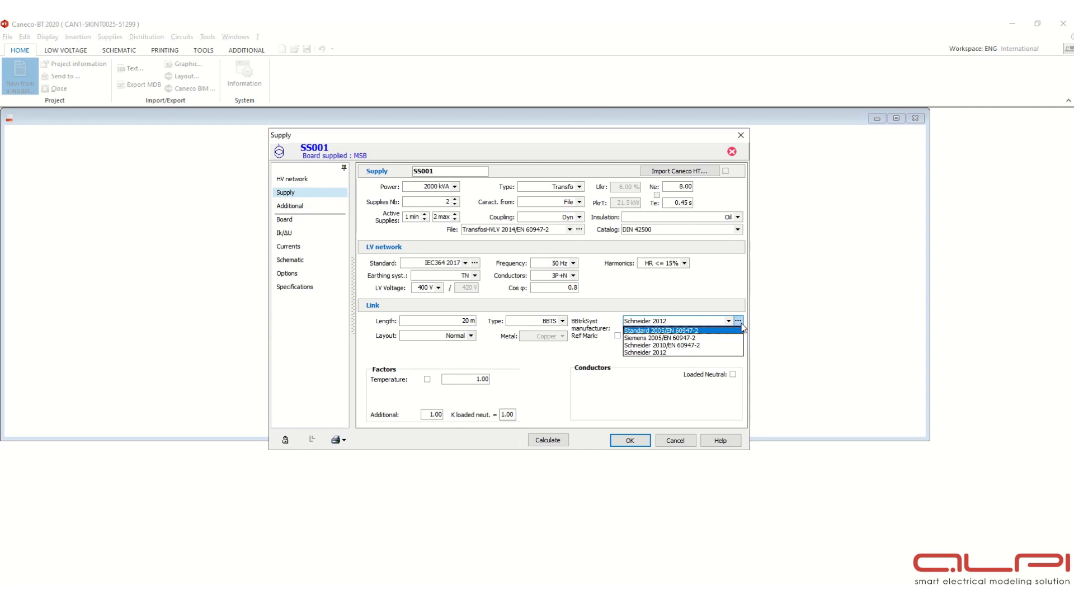
# Pick the Standard 2005/EN 60947-2 busbar catalogue file and the CEP4000Cu reference
pyautogui.click(738, 321)
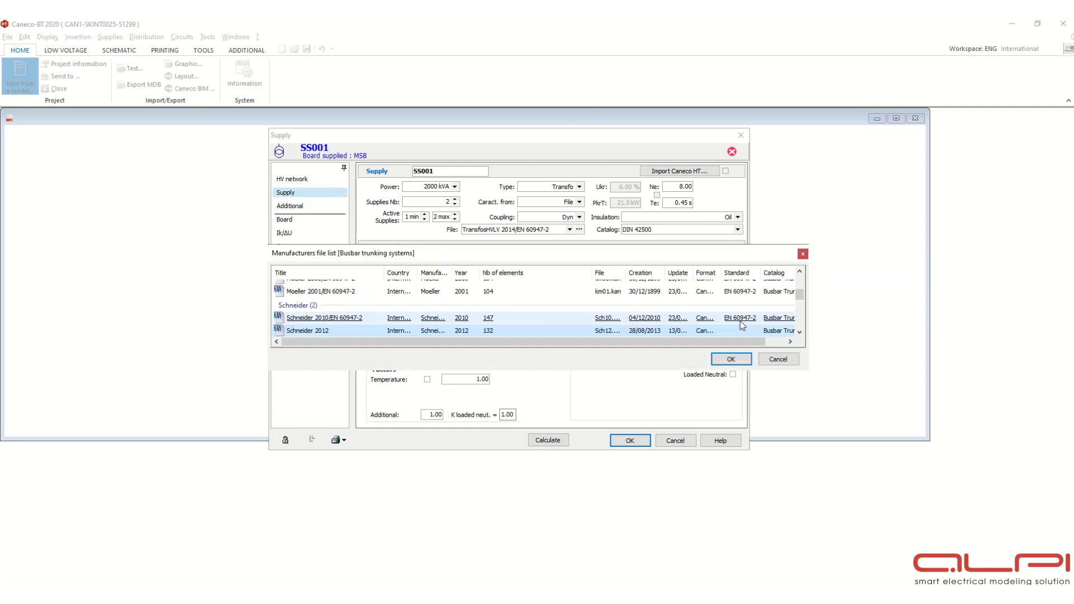
pyautogui.scroll(5, 434, 296)
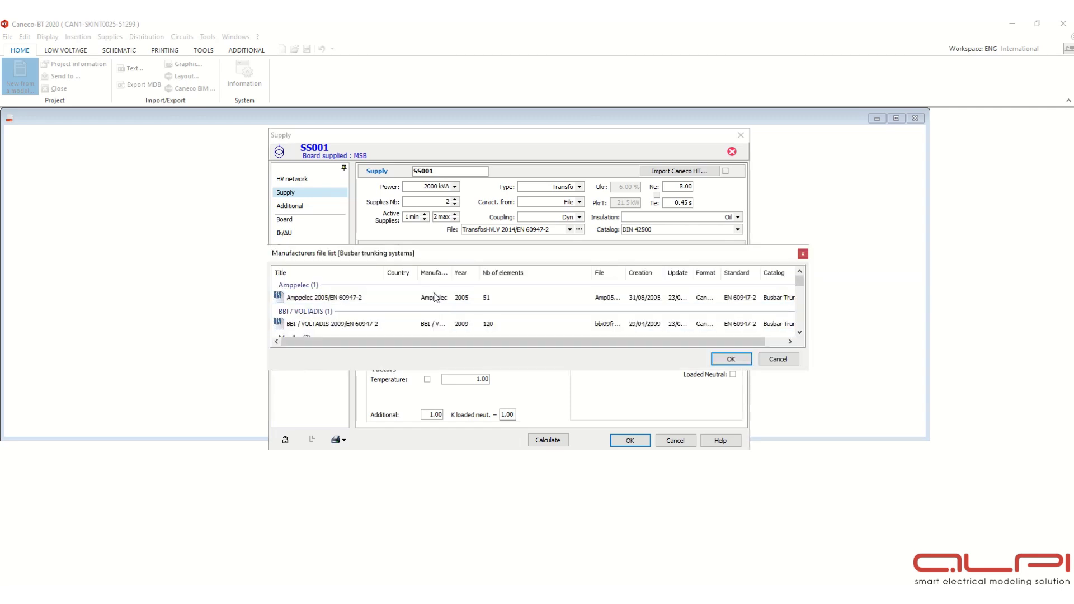
pyautogui.click(390, 297)
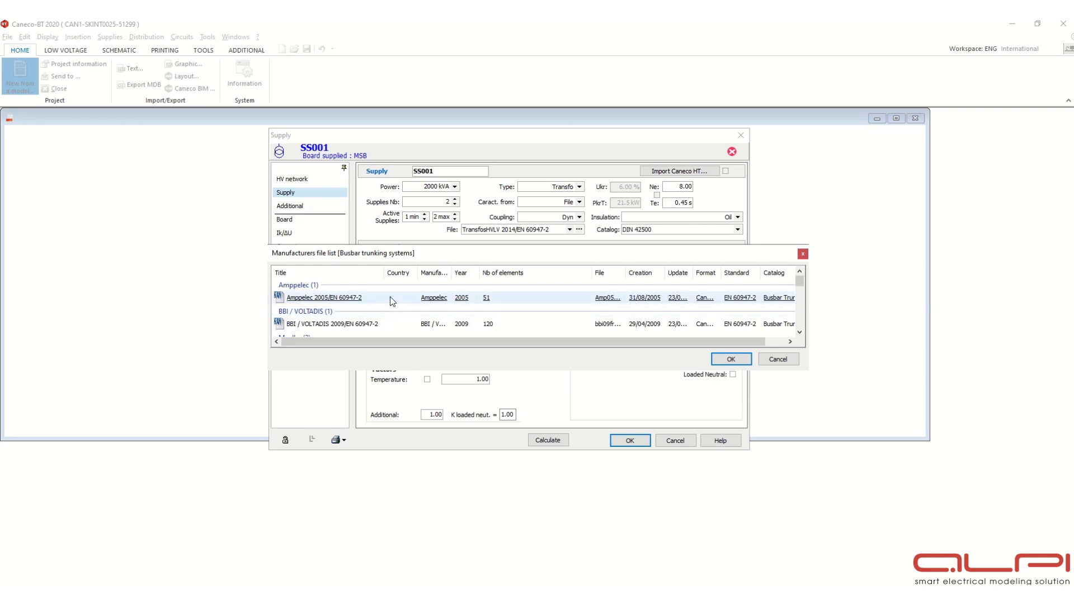
pyautogui.press('Down')
pyautogui.press('Down')
pyautogui.press('Down')
pyautogui.press('Down')
pyautogui.press('Down')
pyautogui.scroll(-3, 391, 297)
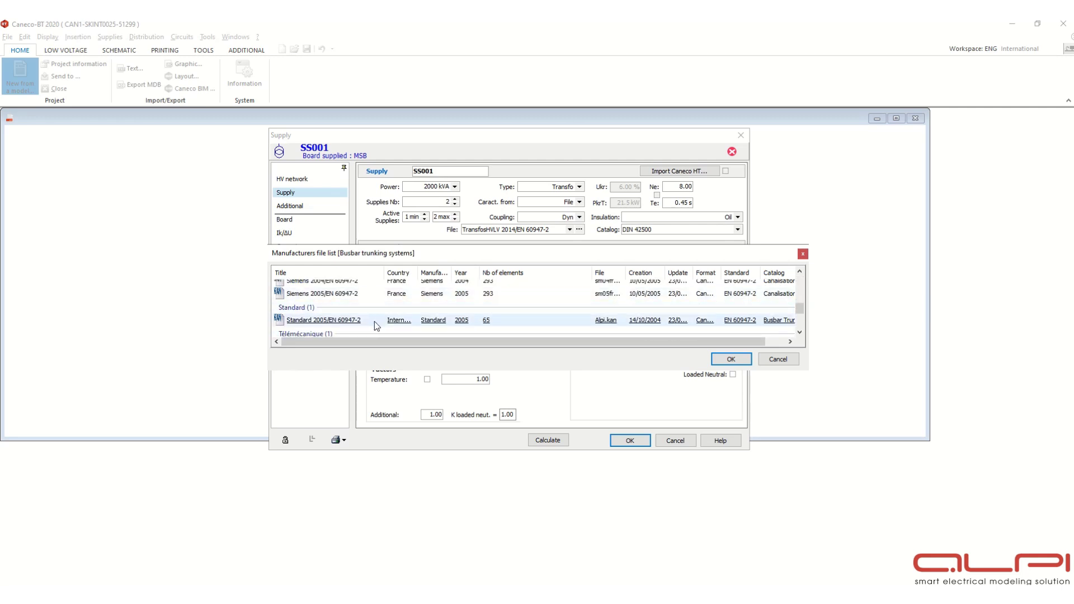
pyautogui.click(403, 323)
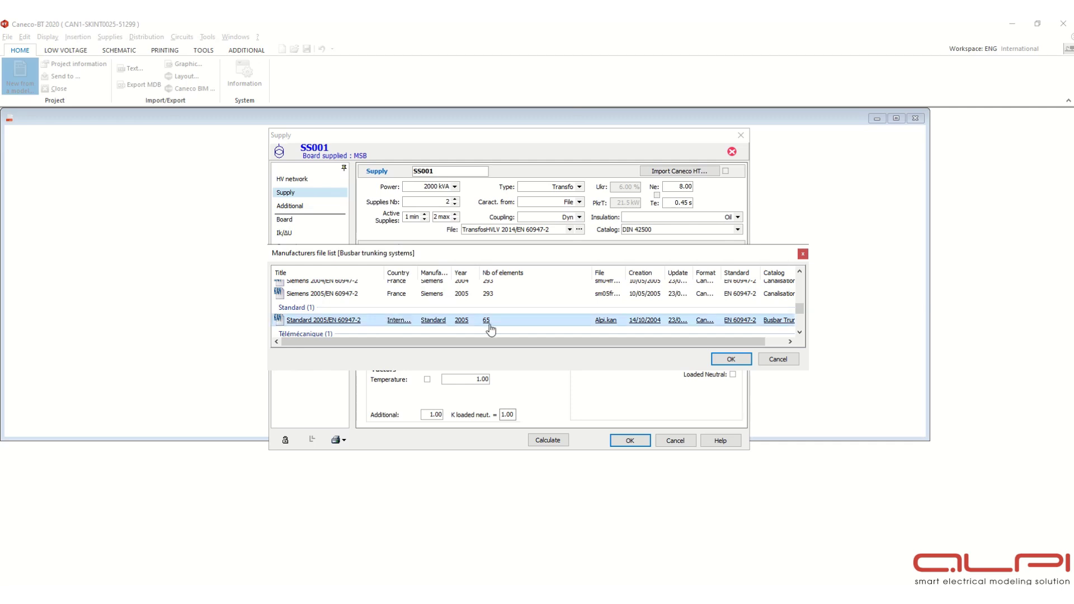
pyautogui.click(730, 359)
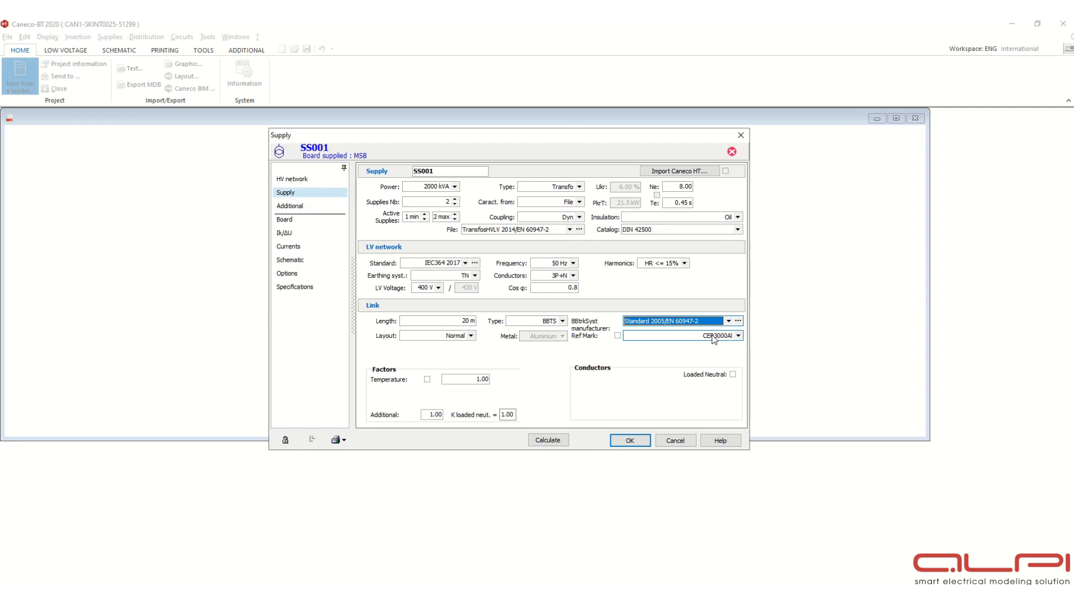
pyautogui.click(739, 336)
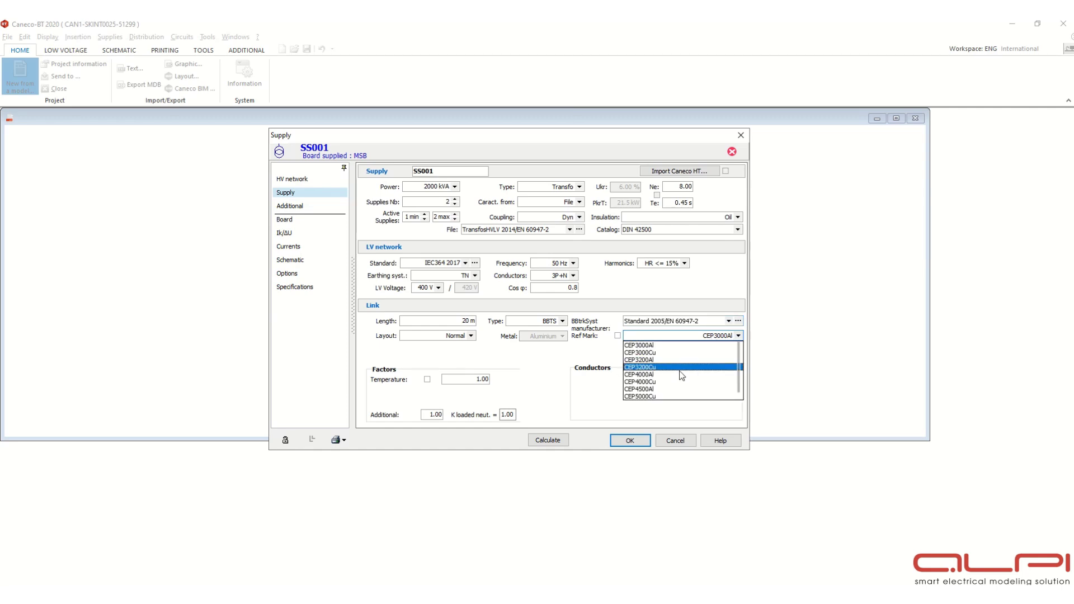
pyautogui.click(664, 383)
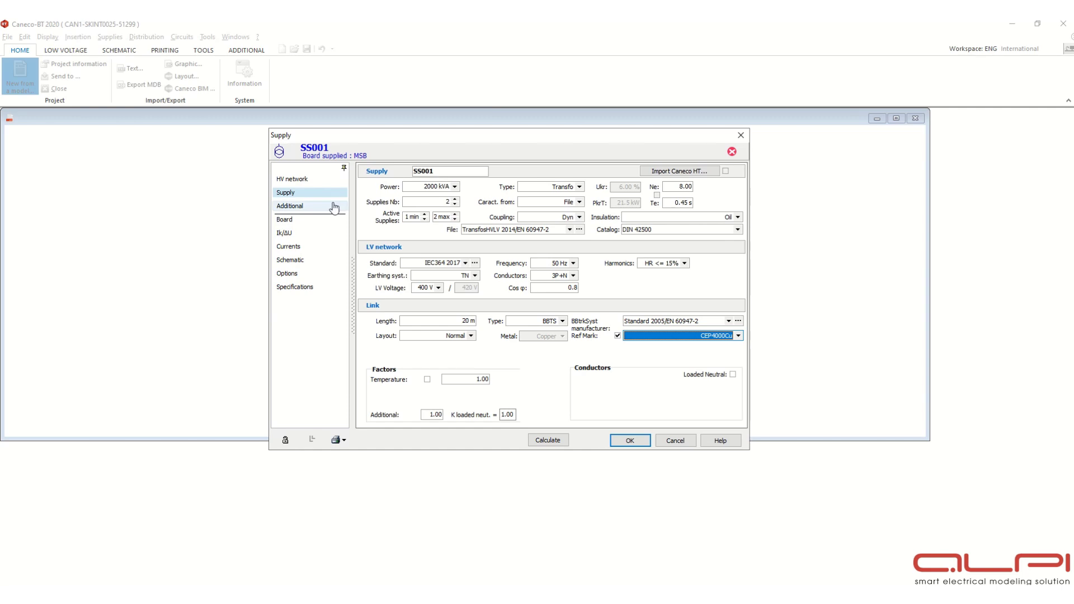
# Go to the Additional supply settings page and edit the Input from motors value
pyautogui.click(294, 208)
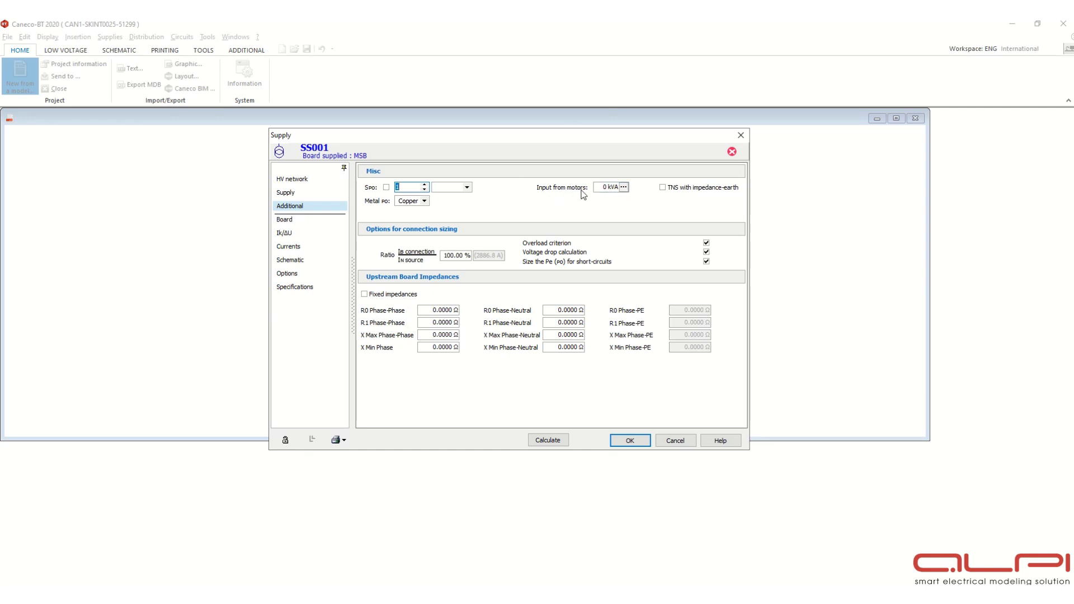
pyautogui.click(601, 187)
# On the Board page, replace the board name MSB with MCC001
pyautogui.click(285, 219)
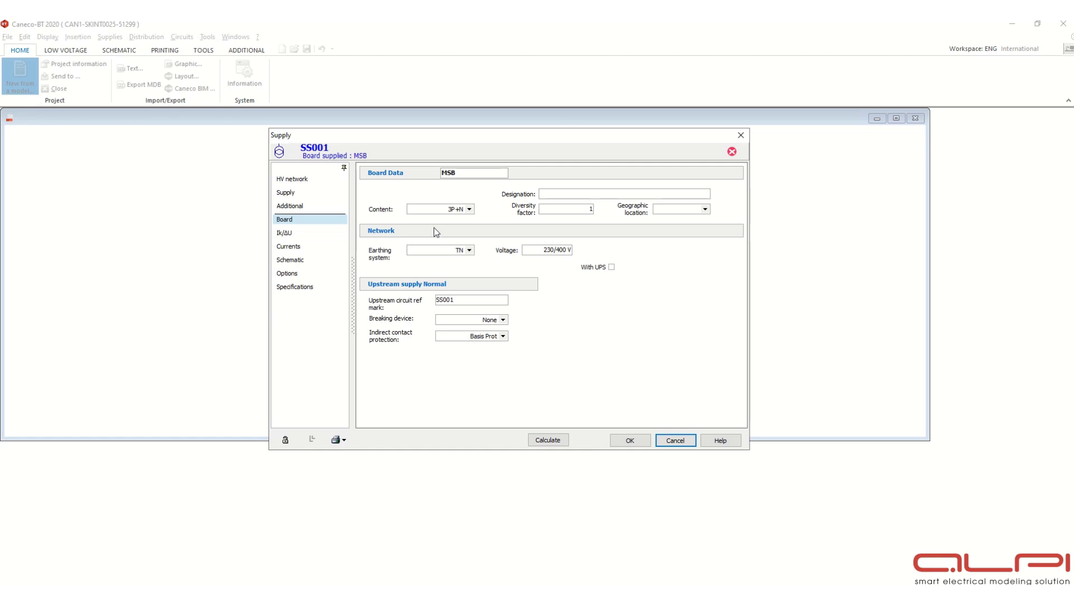
pyautogui.click(485, 173)
pyautogui.click(466, 172)
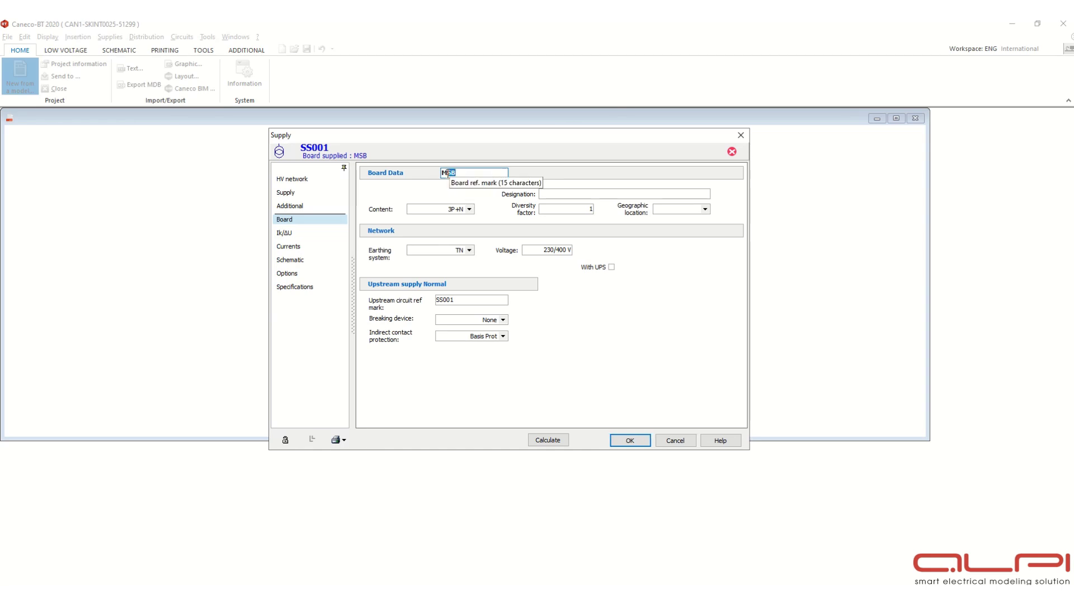
pyautogui.moveTo(462, 172); pyautogui.dragTo(436, 175)
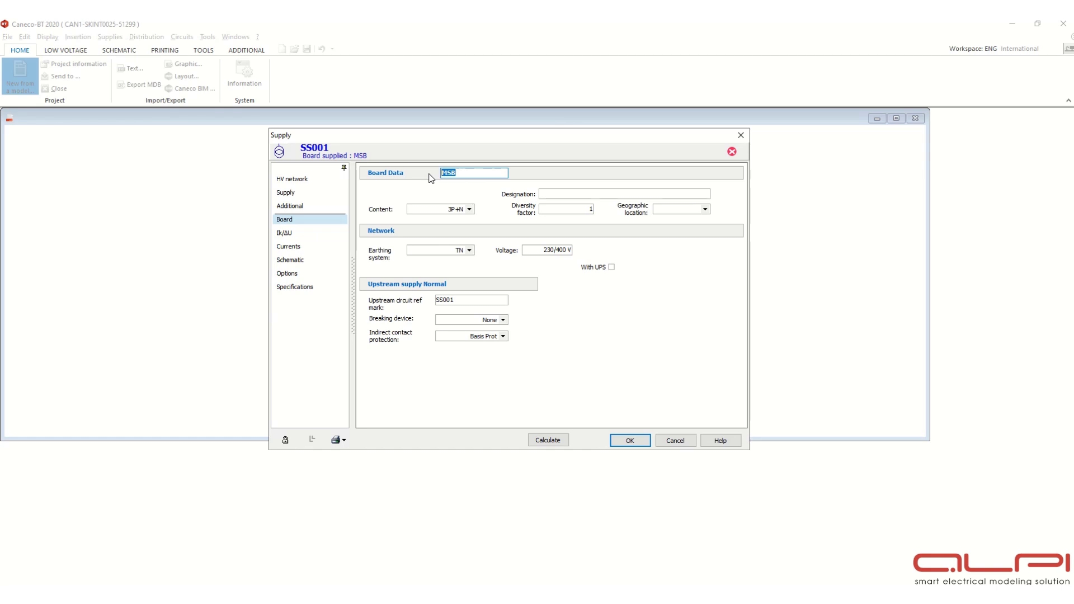
pyautogui.write('MCC001')
# Review the board's designation, content and earthing settings, keeping the voltage at 230/400 V
pyautogui.click(547, 194)
pyautogui.click(468, 210)
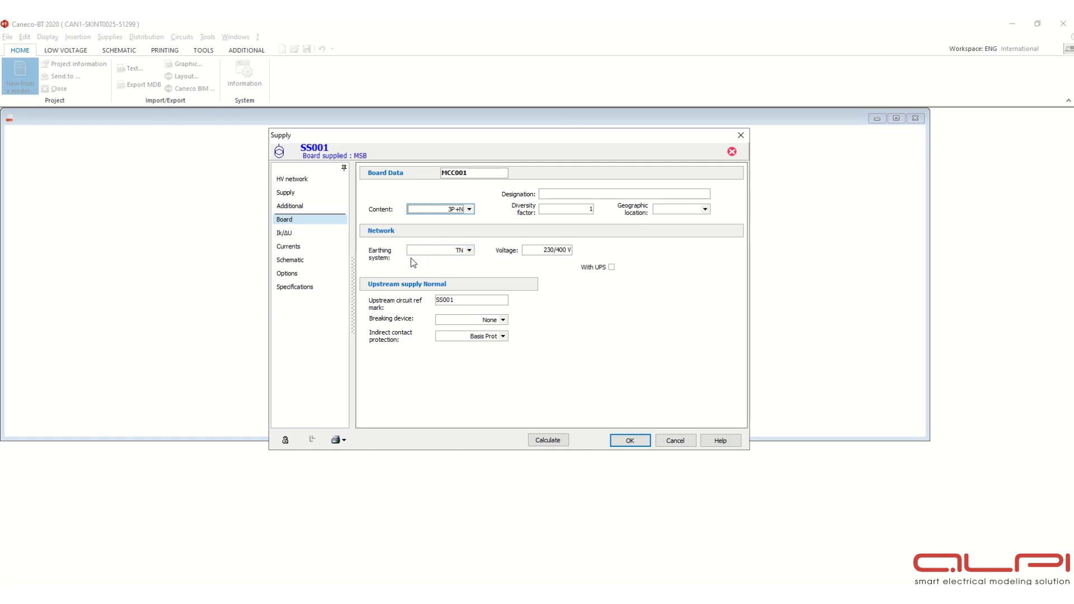
pyautogui.click(470, 251)
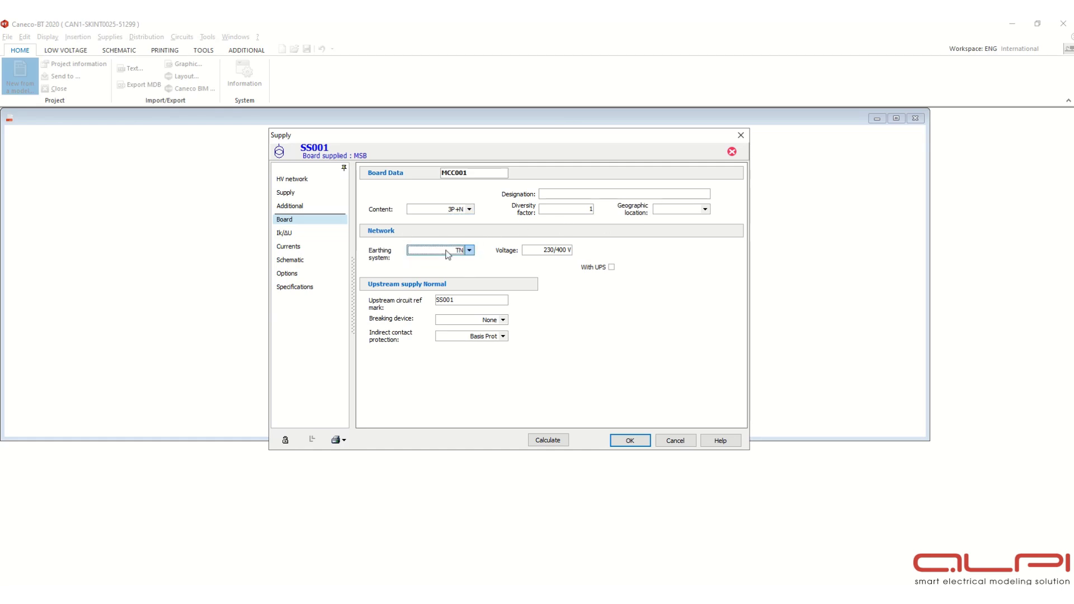
pyautogui.click(548, 249)
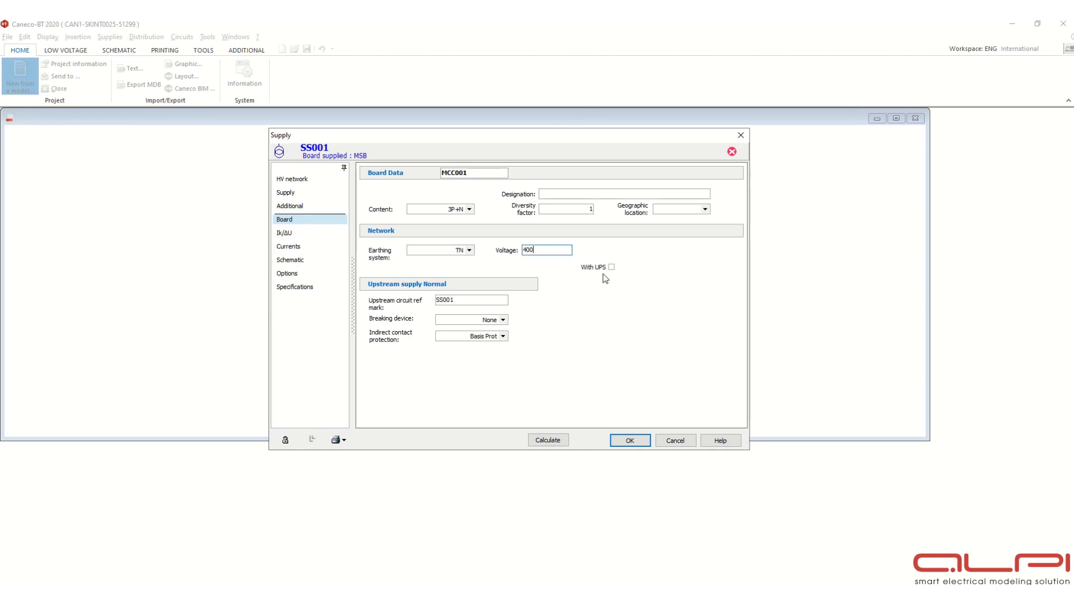
pyautogui.click(570, 194)
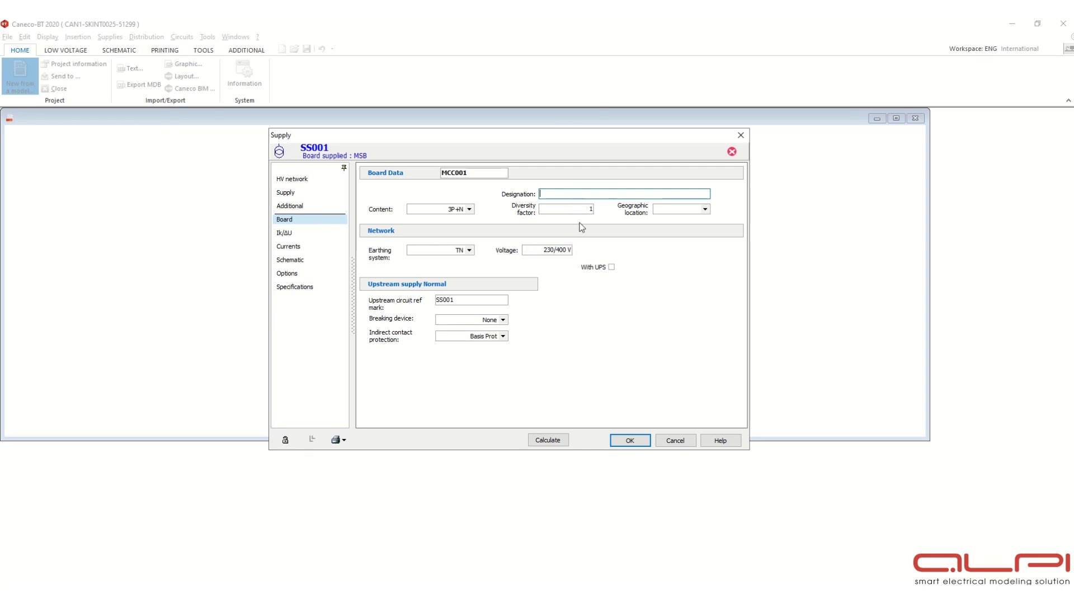
# Toggle With UPS on and back off, and check the SS001 upstream reference
pyautogui.click(611, 267)
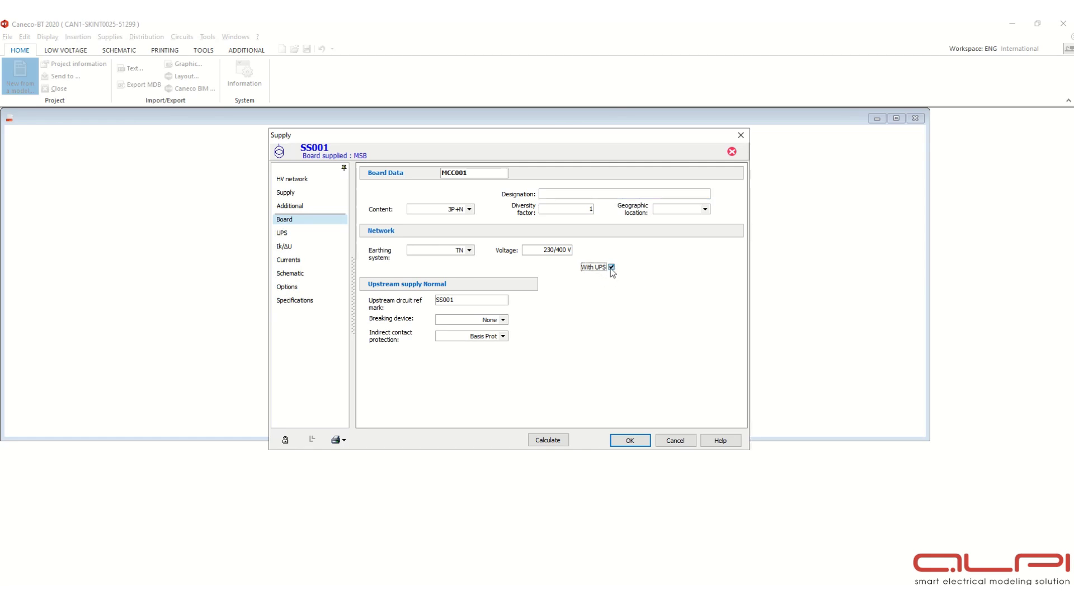
pyautogui.click(611, 267)
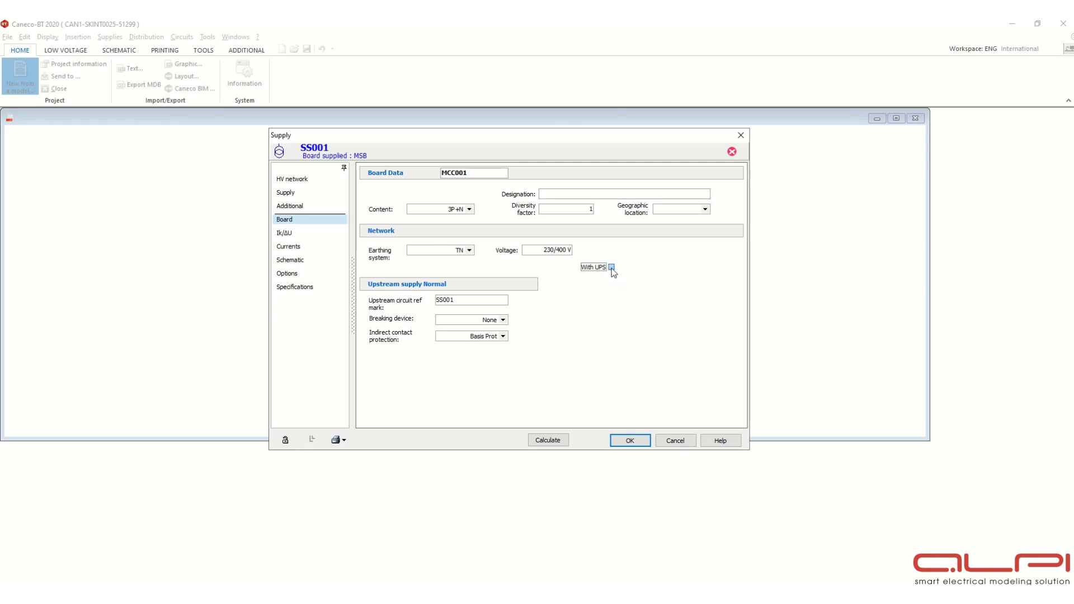
pyautogui.click(479, 300)
pyautogui.click(467, 300)
# Set MCC001's upstream breaking device to ACB breaker, keeping indirect contact protection at Basis Prot
pyautogui.click(291, 193)
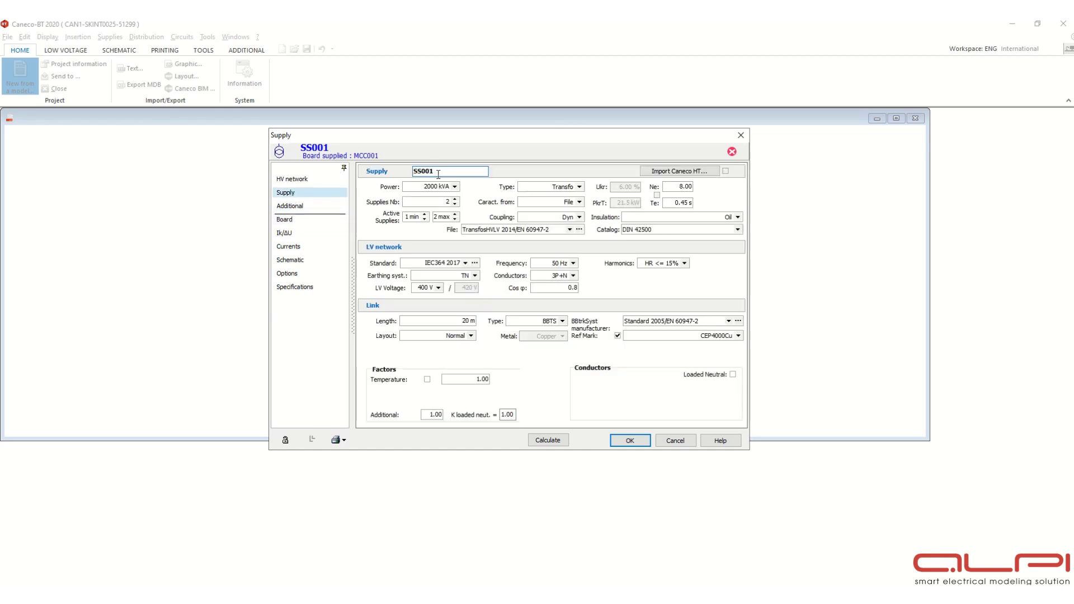
pyautogui.click(290, 220)
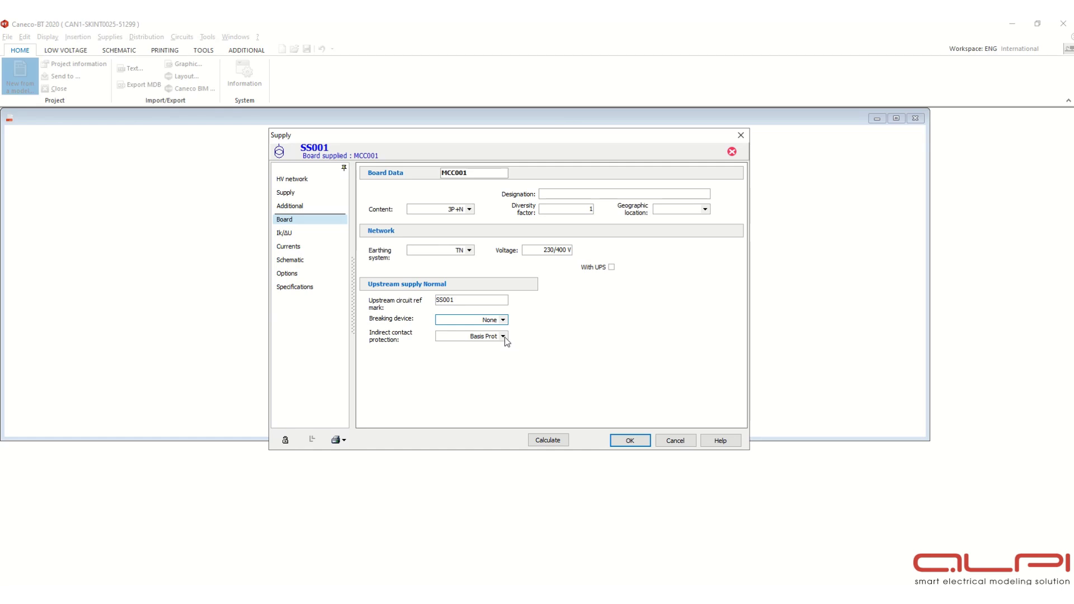
pyautogui.click(504, 320)
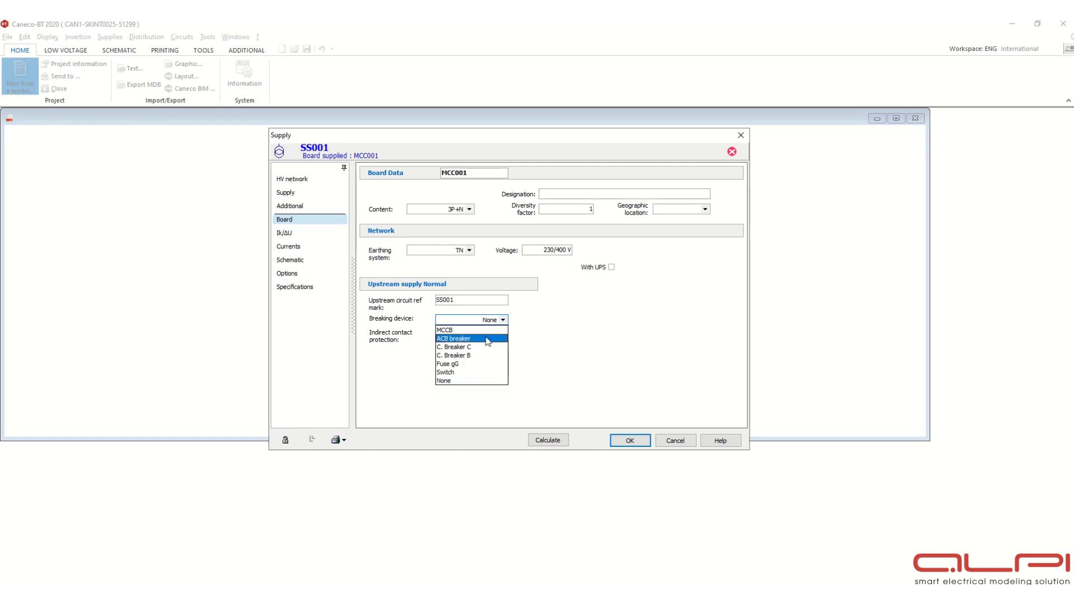
pyautogui.click(487, 339)
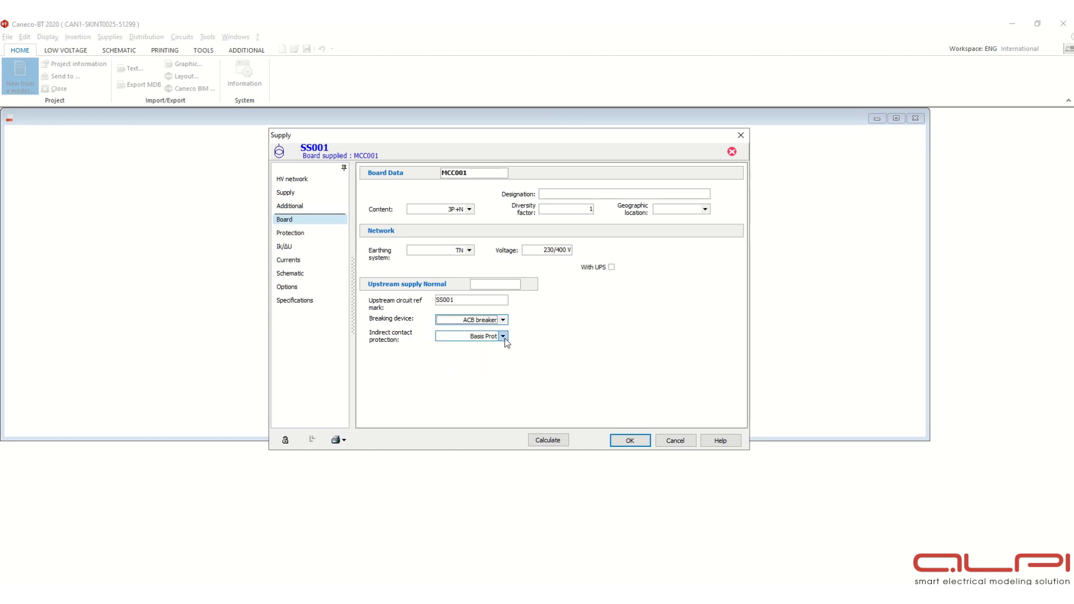
pyautogui.click(503, 336)
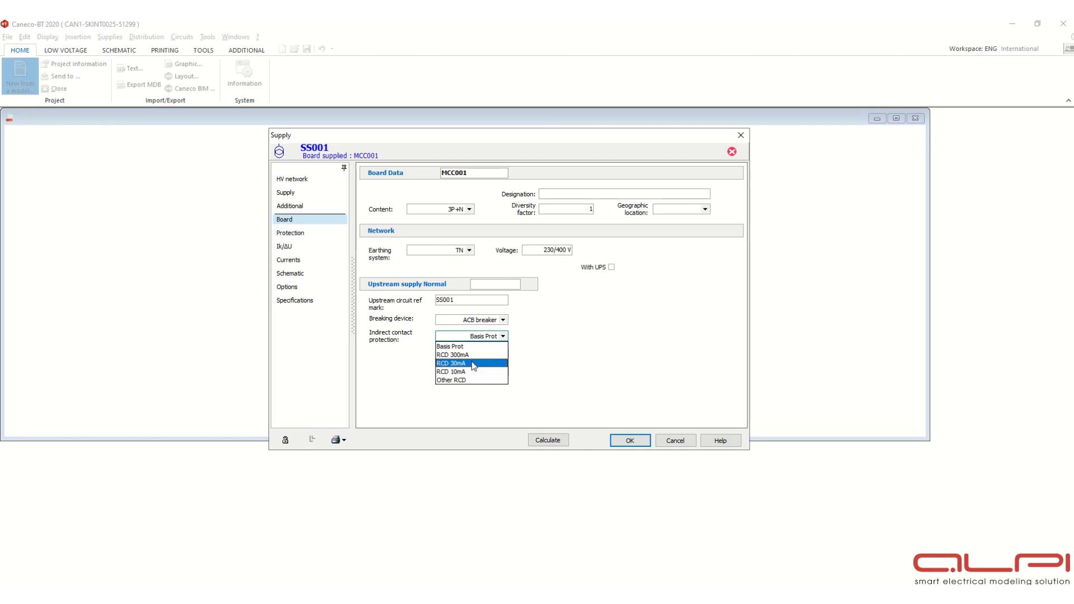
pyautogui.click(460, 347)
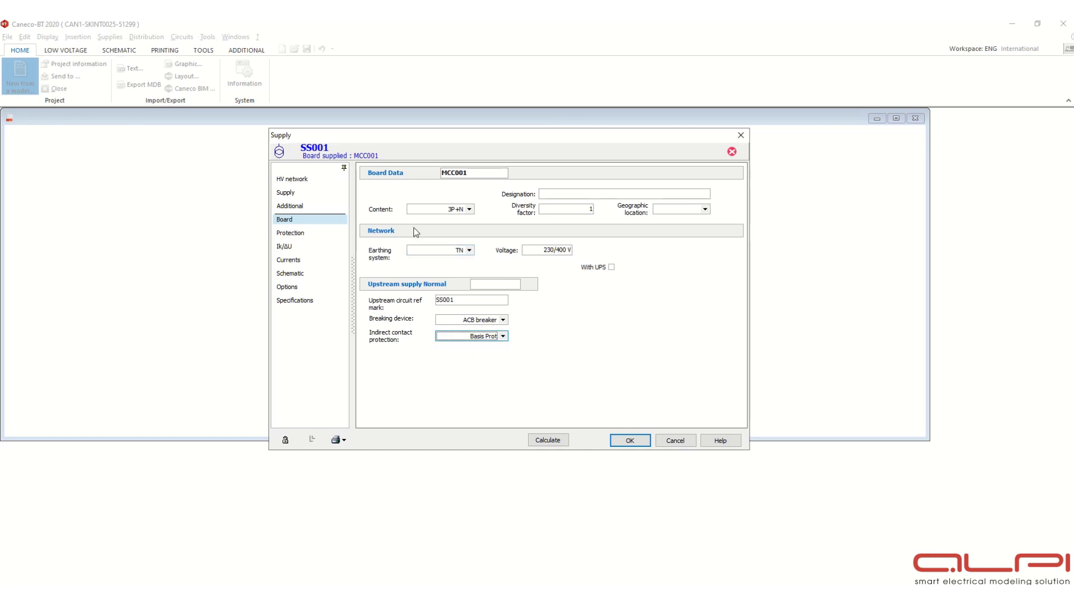
# Review the Protection, Ik/ΔU, Currents and Schematic pages, then show MCC001's calculation Options
pyautogui.click(291, 235)
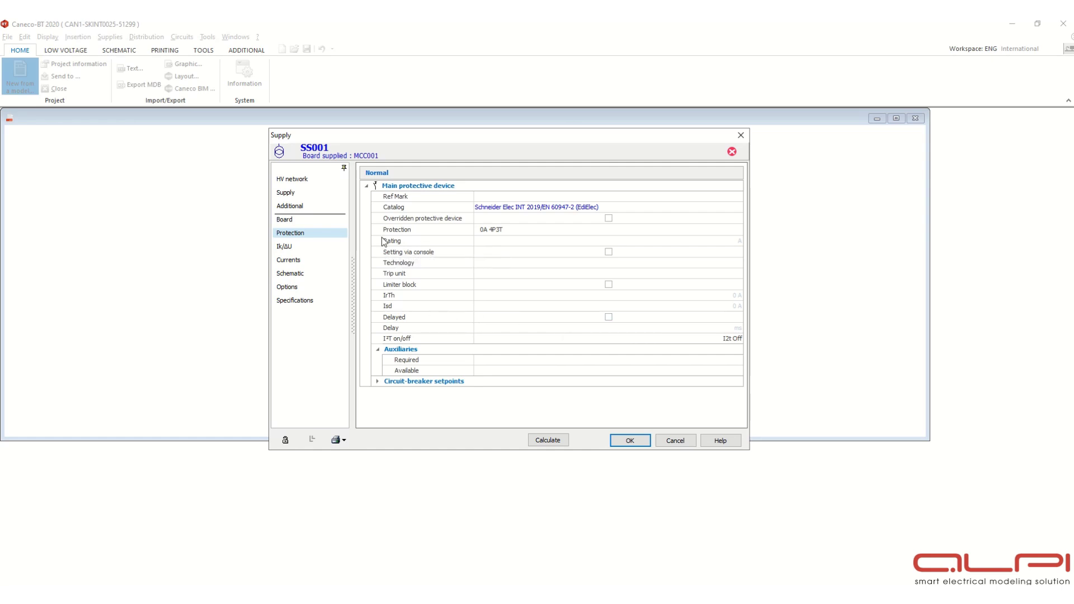
pyautogui.click(286, 247)
pyautogui.click(290, 261)
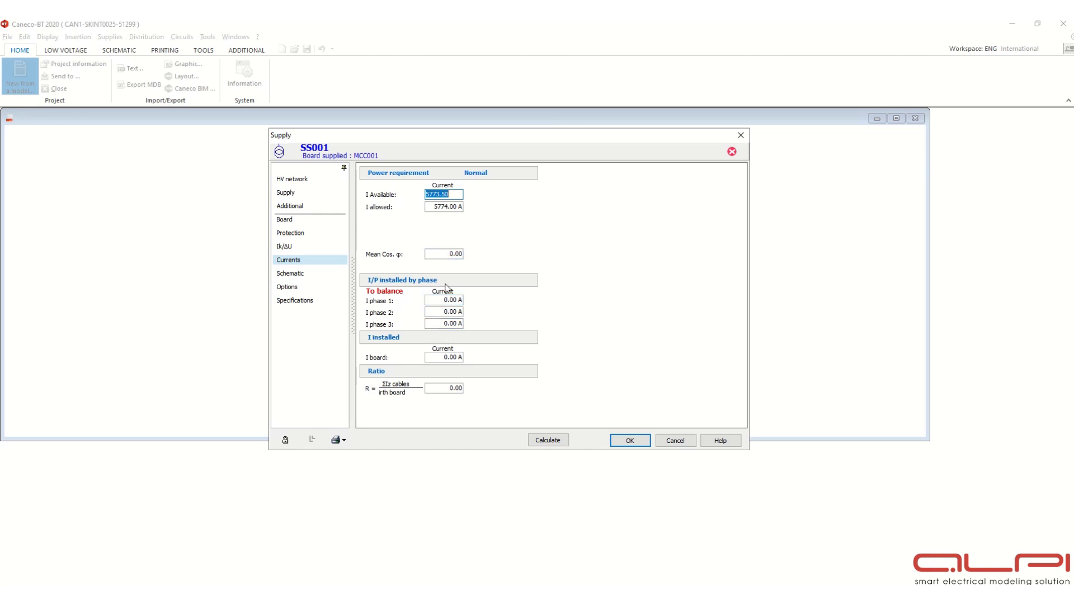
pyautogui.click(296, 276)
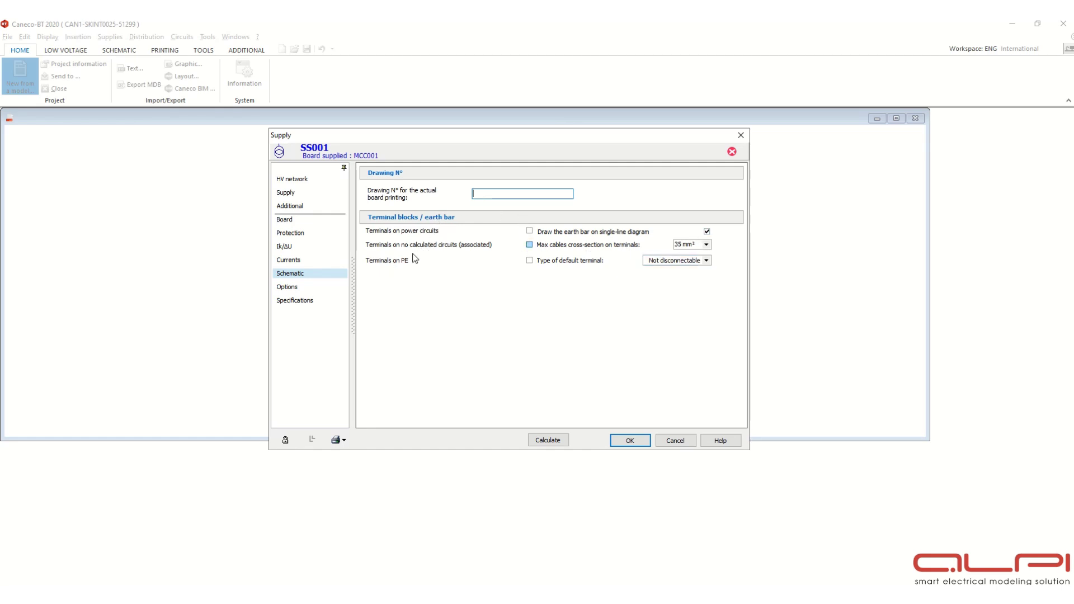
pyautogui.click(291, 290)
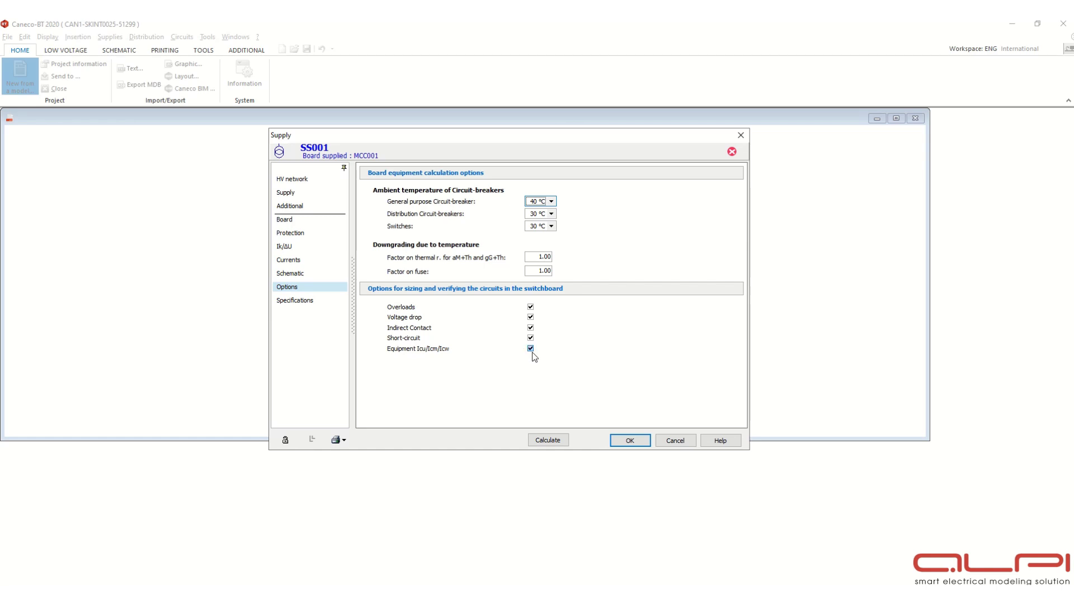
# Look through the Specifications cabinet sheet: enclosure per STS, IP 1, IK 1, plinth and door
pyautogui.click(301, 302)
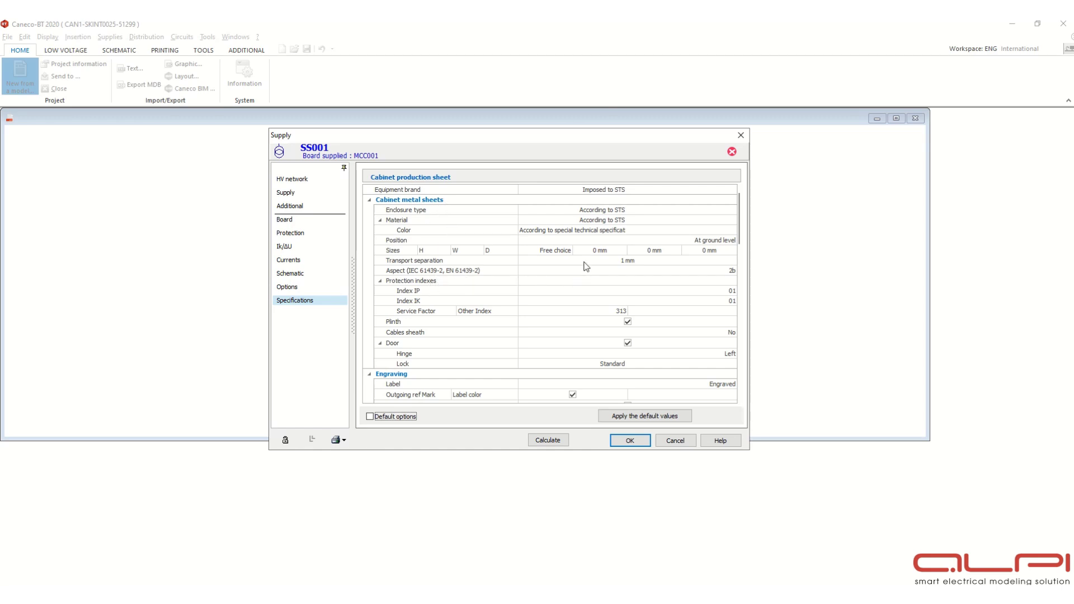
pyautogui.scroll(-2, 466, 354)
pyautogui.scroll(-1, 467, 353)
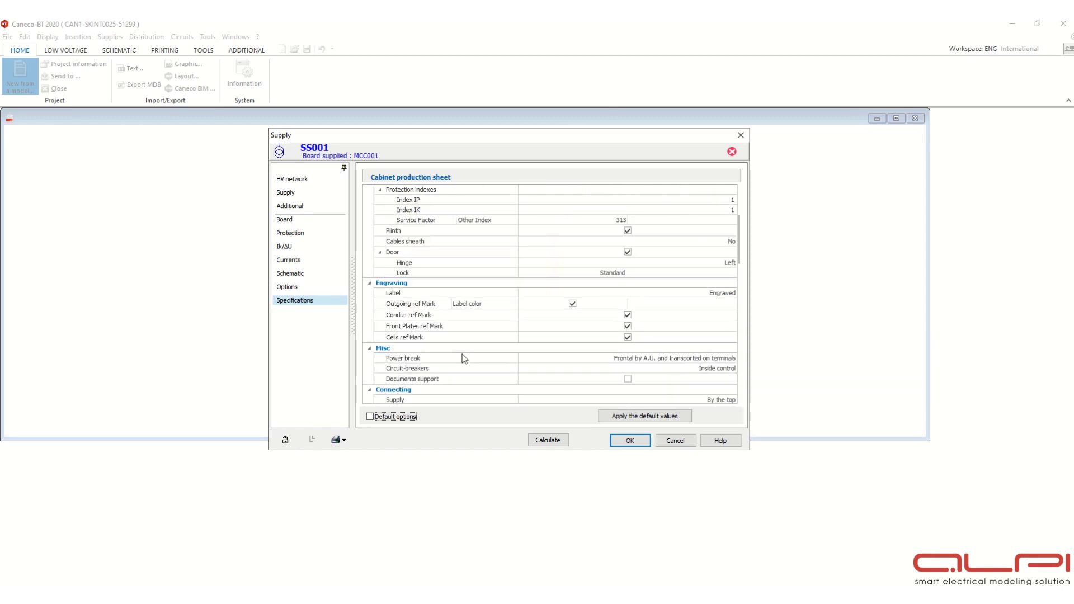
pyautogui.scroll(-4, 469, 336)
pyautogui.scroll(-3, 469, 329)
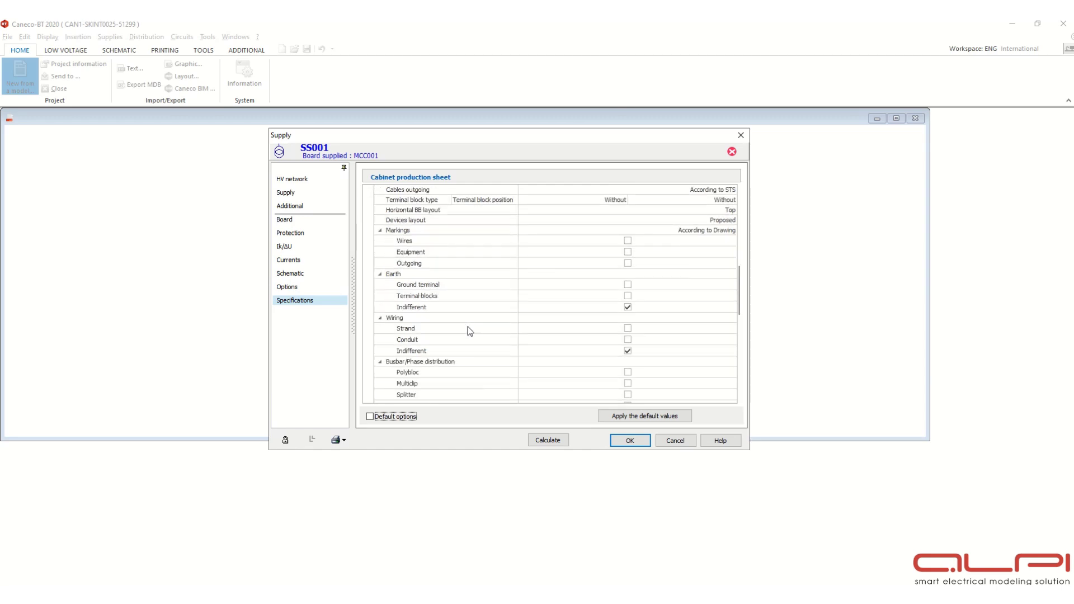
pyautogui.scroll(-8, 470, 331)
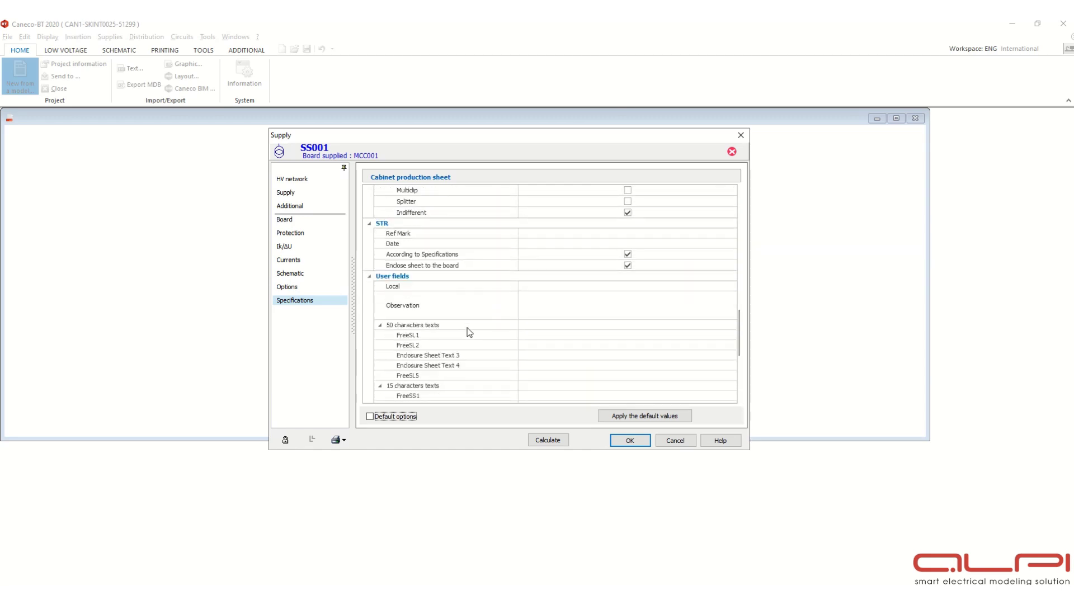
pyautogui.scroll(-4, 469, 332)
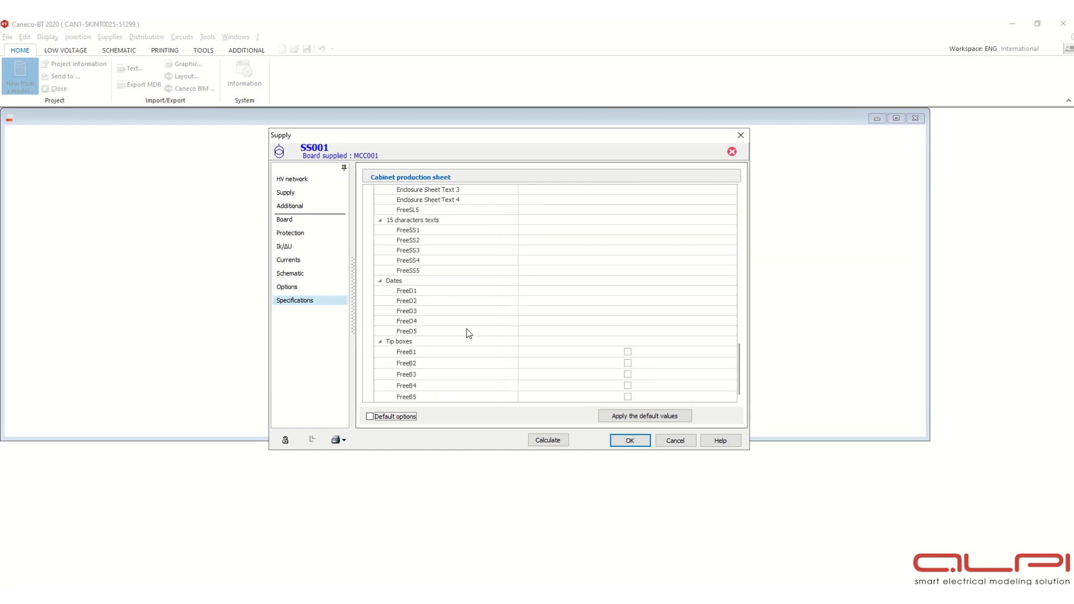
pyautogui.scroll(6, 469, 333)
pyautogui.scroll(9, 469, 333)
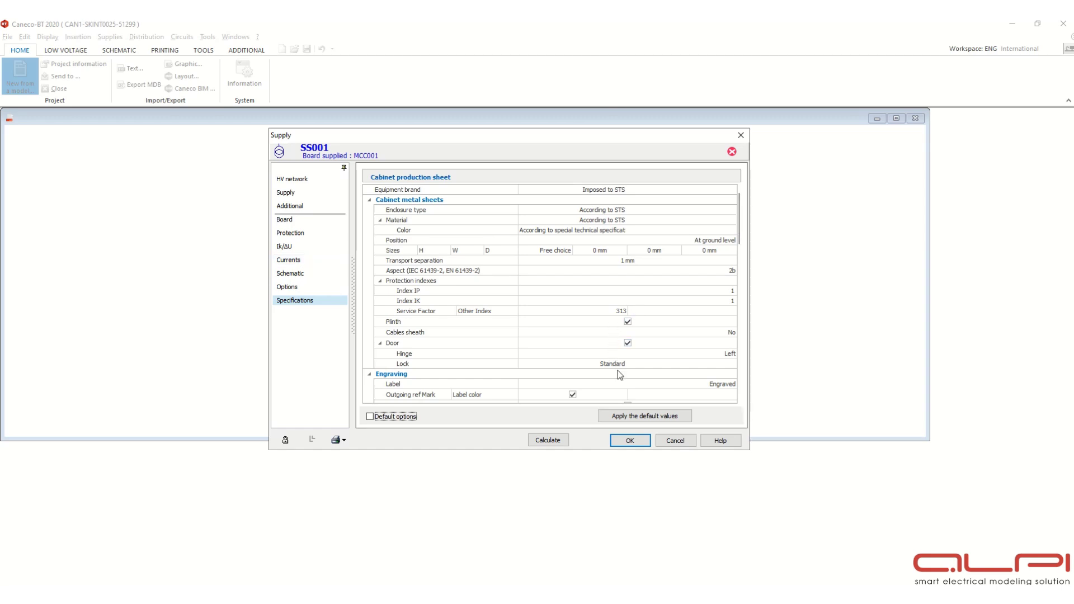
# Submit the SS001 supply changes, accept the recalculation, and move the breaker catalogue window
pyautogui.click(630, 441)
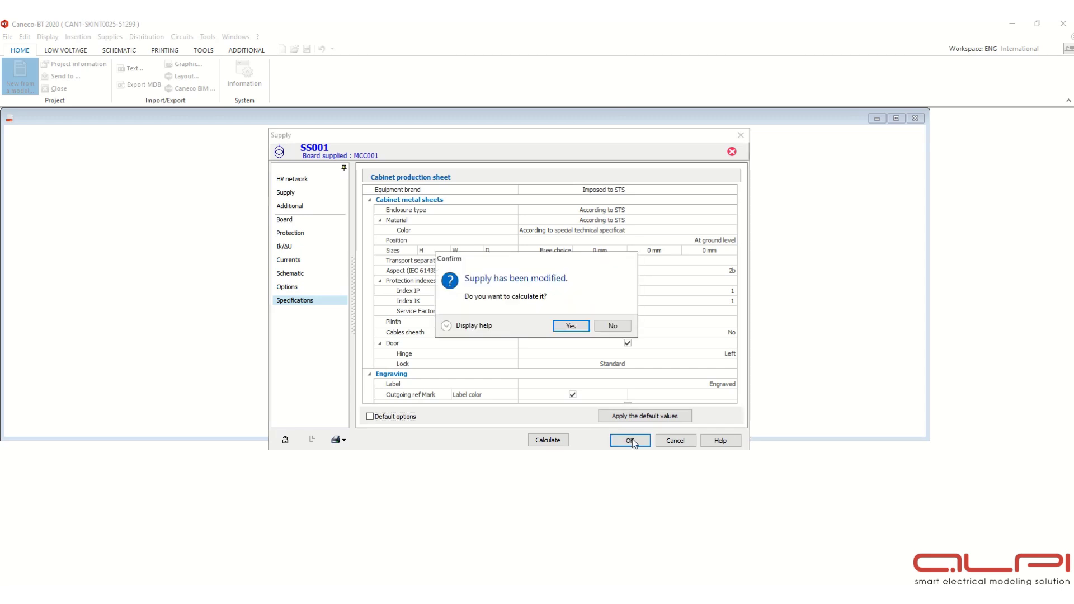
pyautogui.click(571, 326)
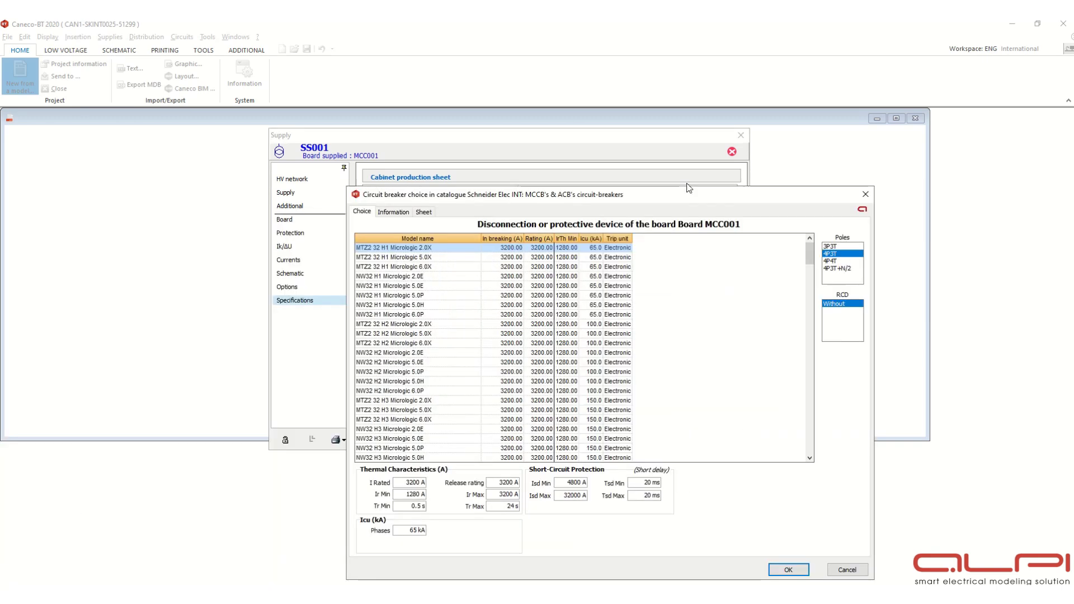
pyautogui.moveTo(666, 190); pyautogui.dragTo(731, 93)
pyautogui.click(535, 174)
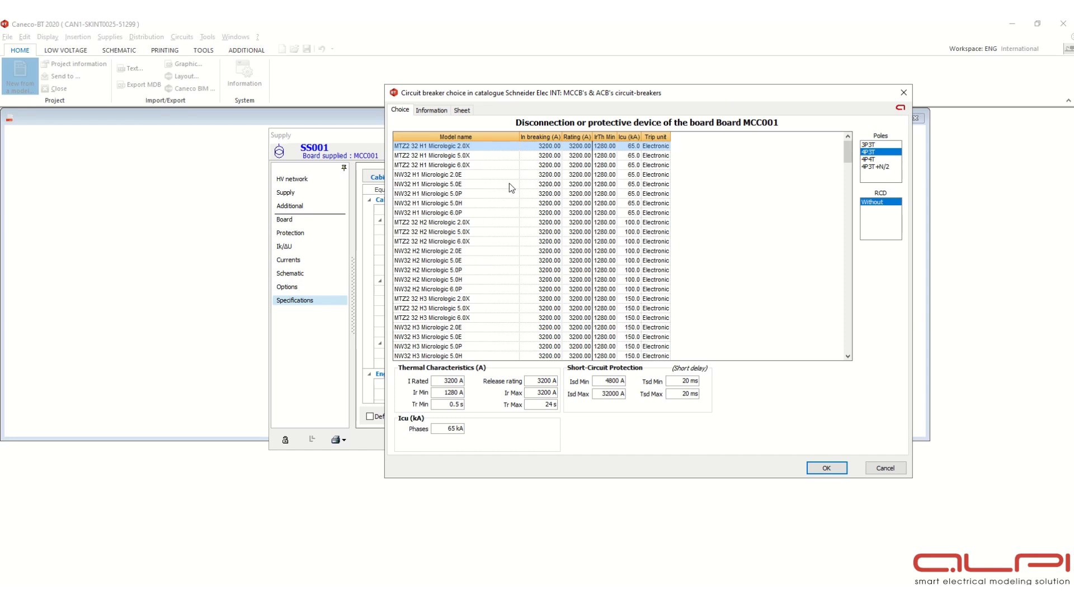
# Filter the catalogue to 3P3T and pick the 4000 A NW40 H1 Micrologic 2.0E breaker
pyautogui.click(877, 145)
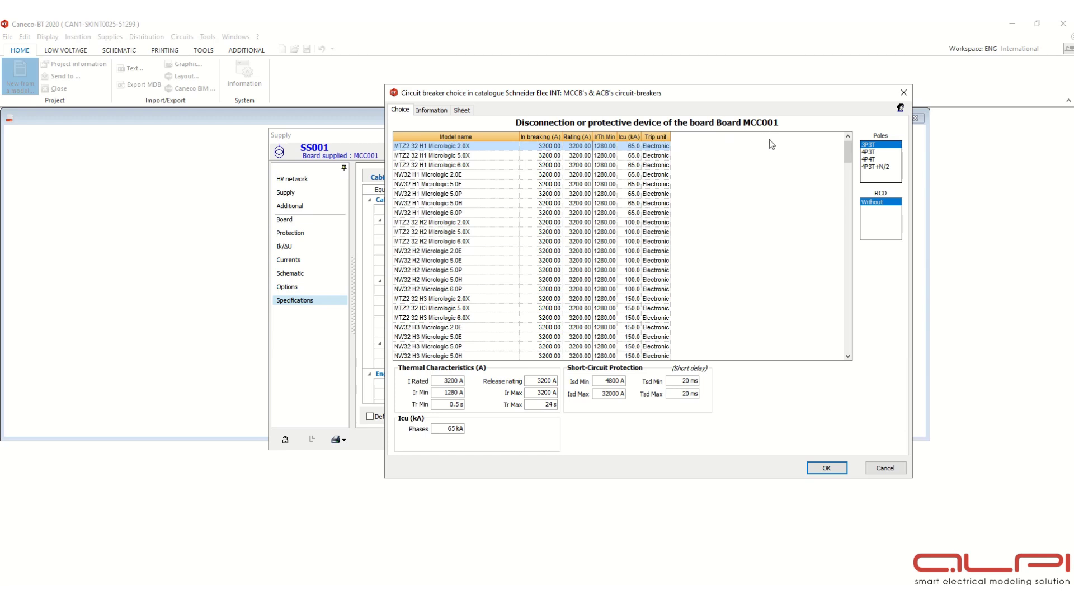
pyautogui.scroll(-2, 515, 251)
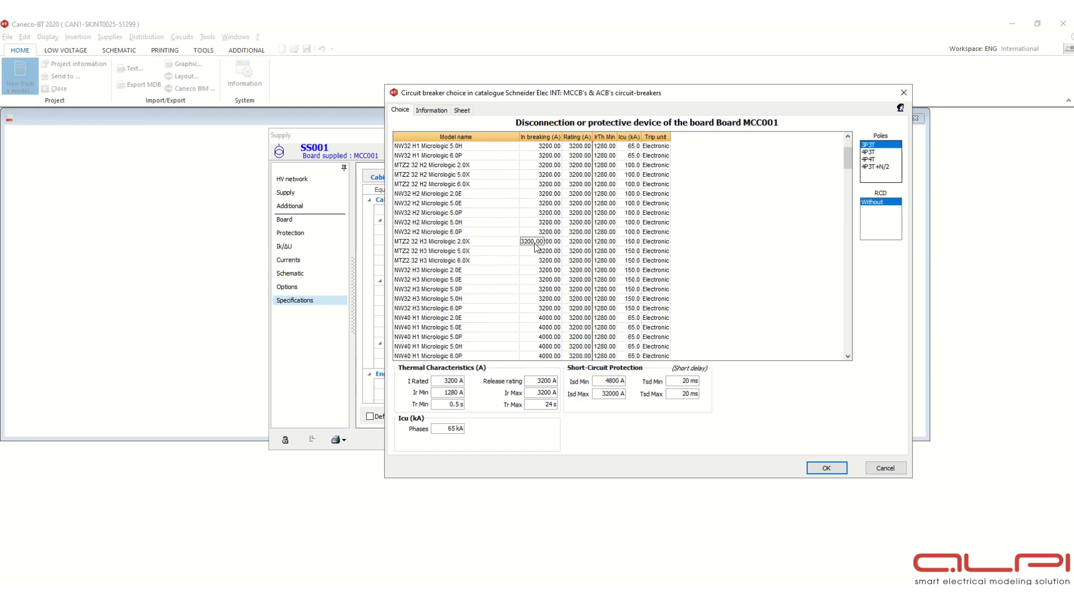
pyautogui.scroll(-3, 515, 252)
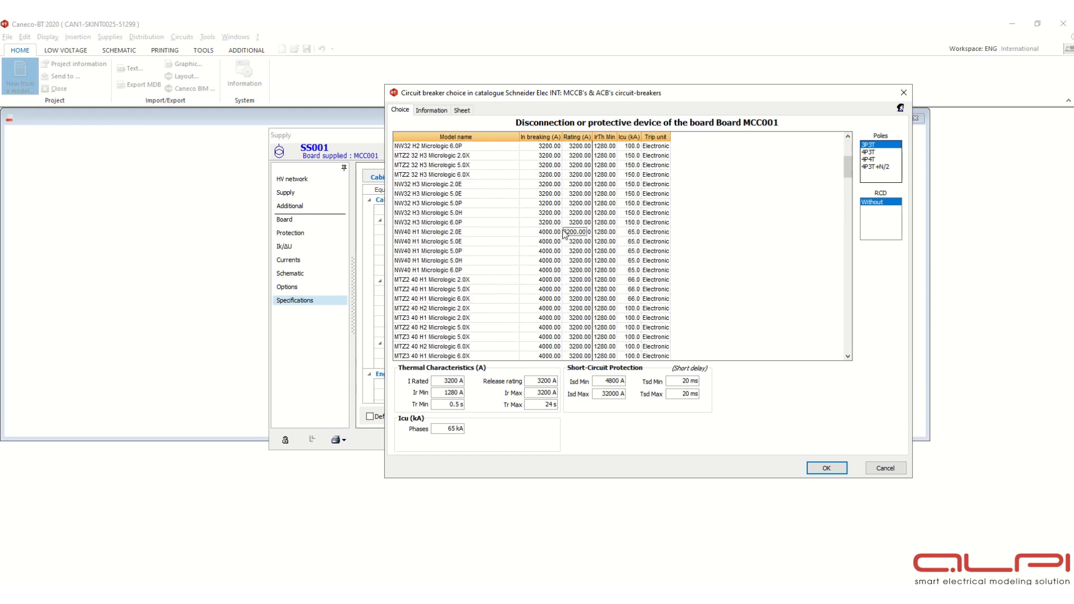
pyautogui.click(542, 233)
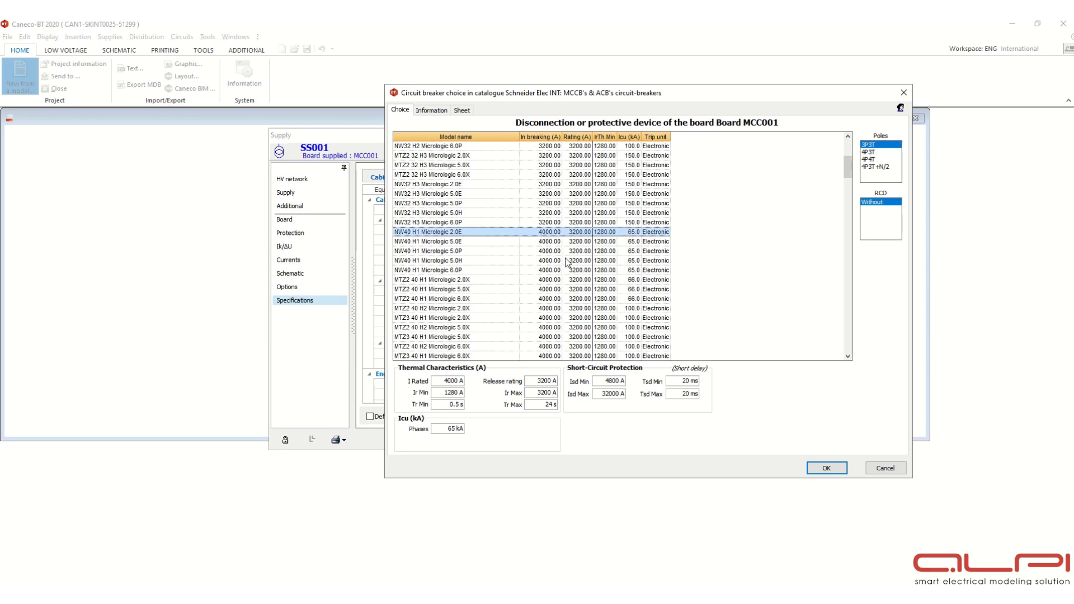
pyautogui.scroll(-2, 597, 328)
pyautogui.scroll(-12, 598, 328)
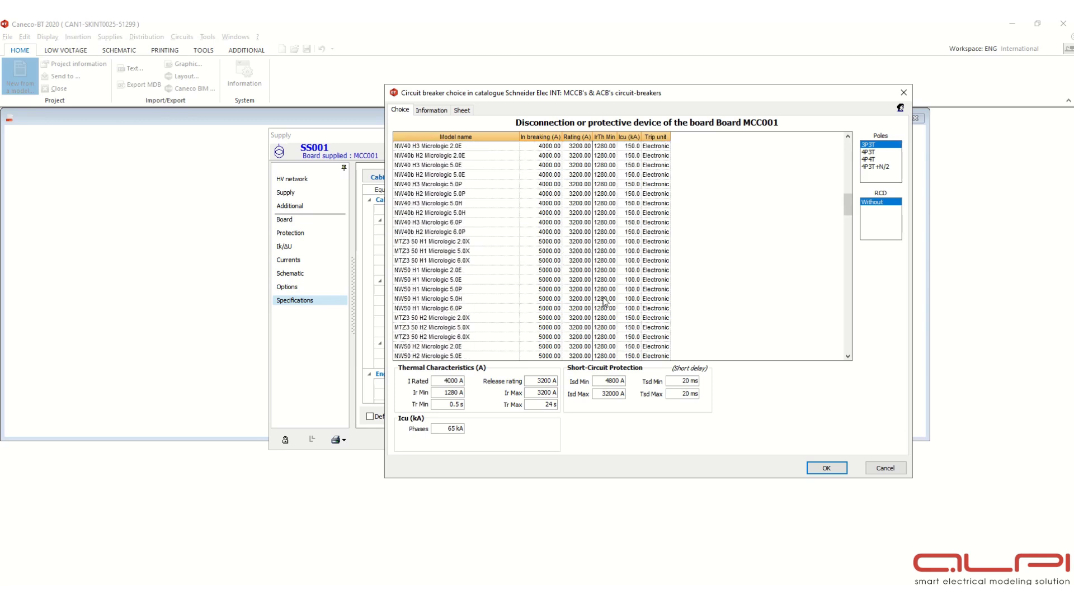
pyautogui.scroll(5, 603, 304)
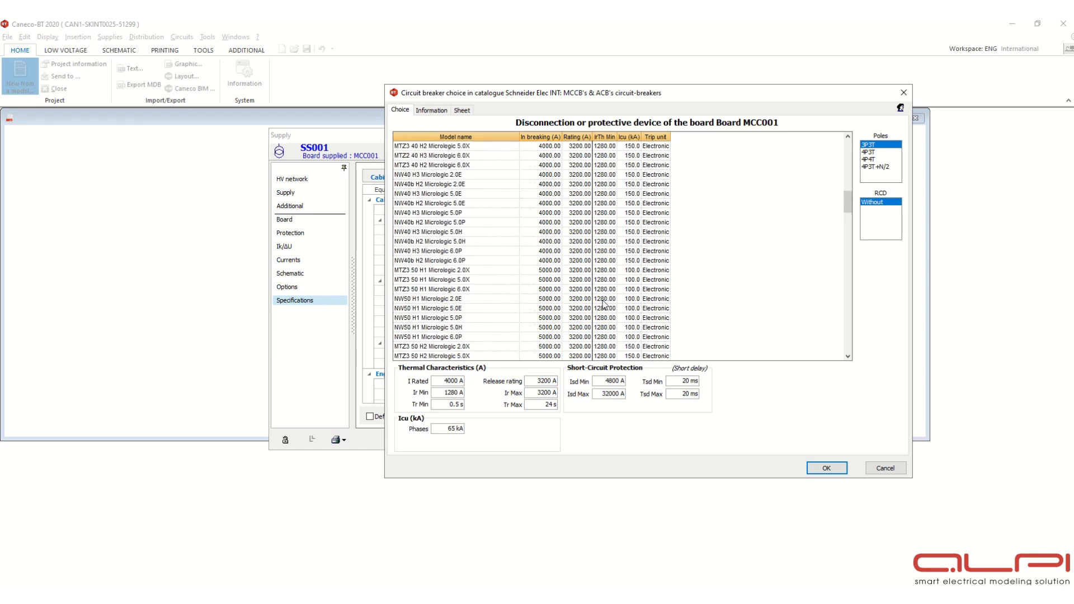
# Switch Poles to 4P3T, select the MTZ2 40 H1 Micrologic 2.0X breaker and confirm it
pyautogui.click(881, 152)
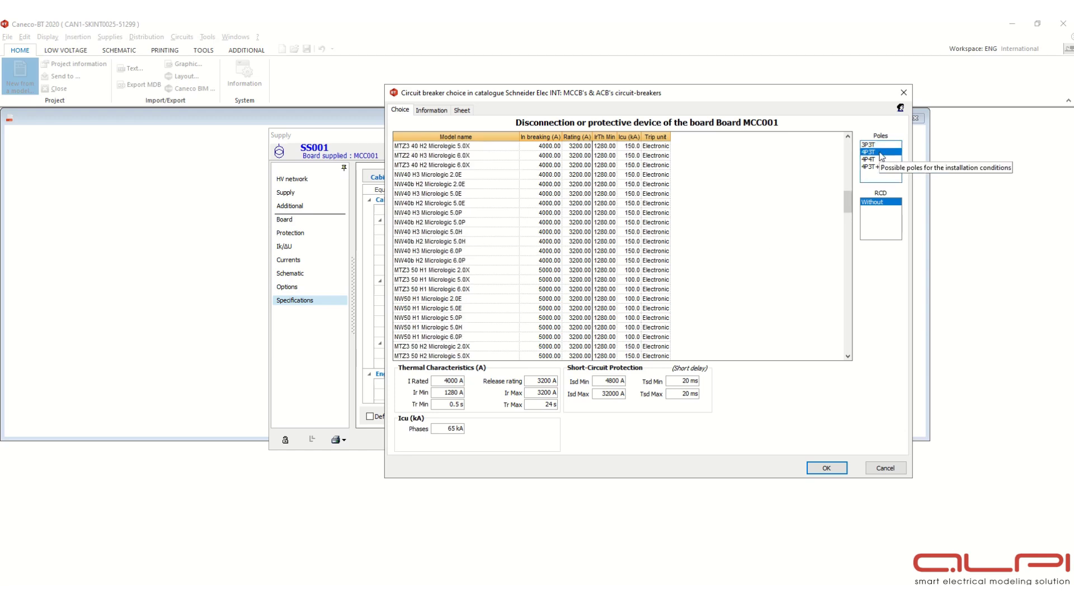
pyautogui.scroll(8, 560, 269)
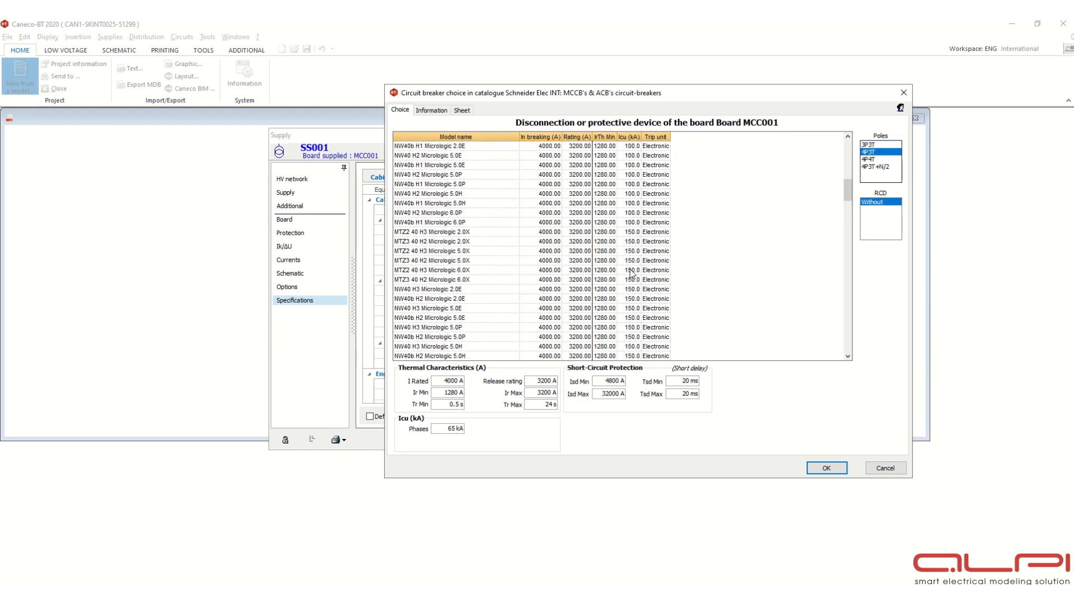
pyautogui.scroll(5, 565, 235)
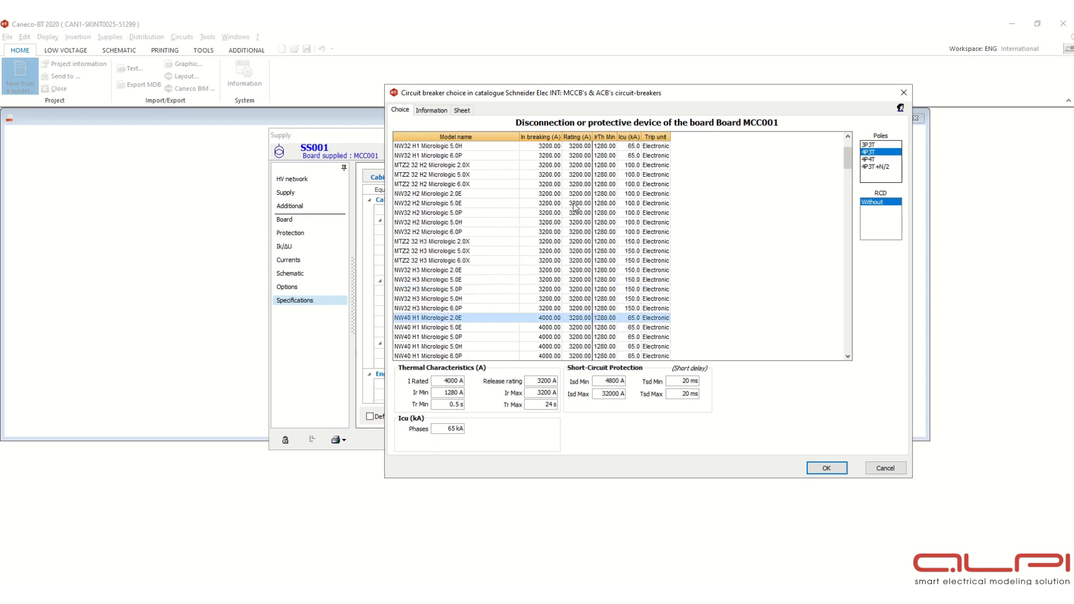
pyautogui.scroll(-7, 576, 210)
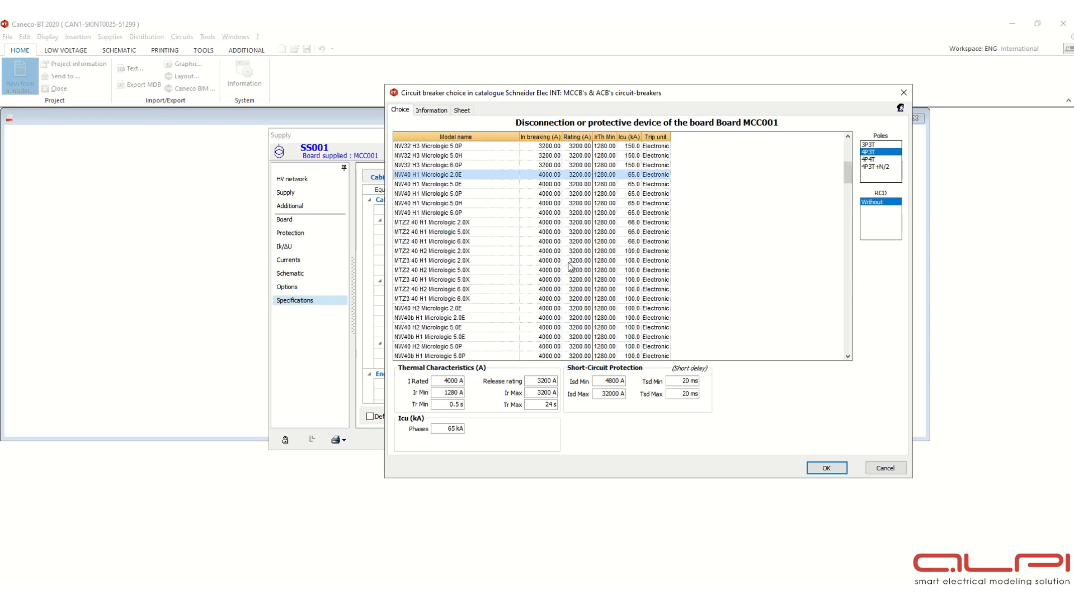
pyautogui.click(497, 232)
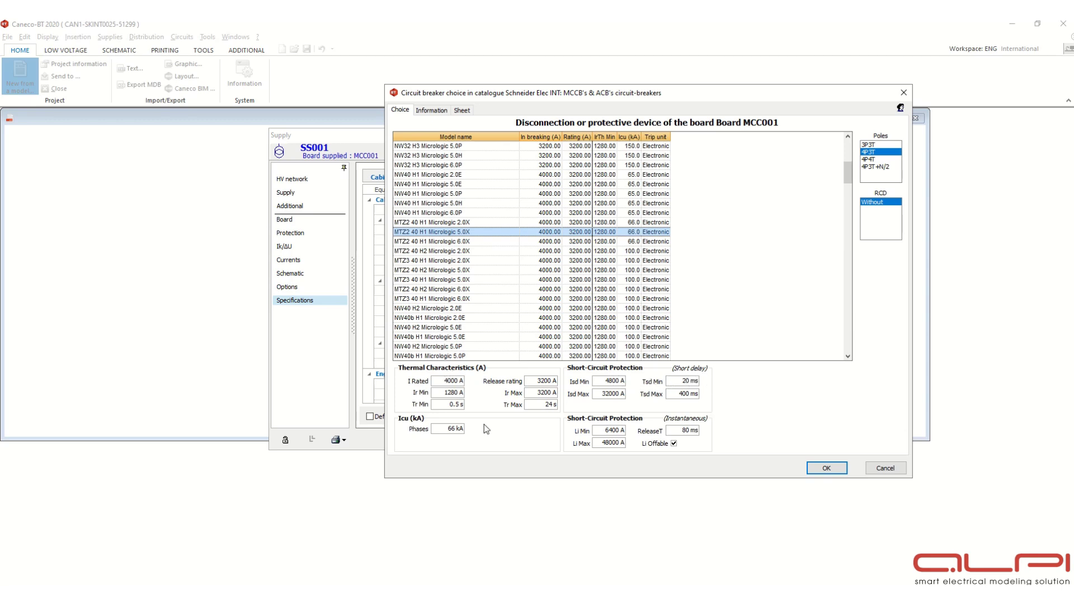
pyautogui.click(474, 222)
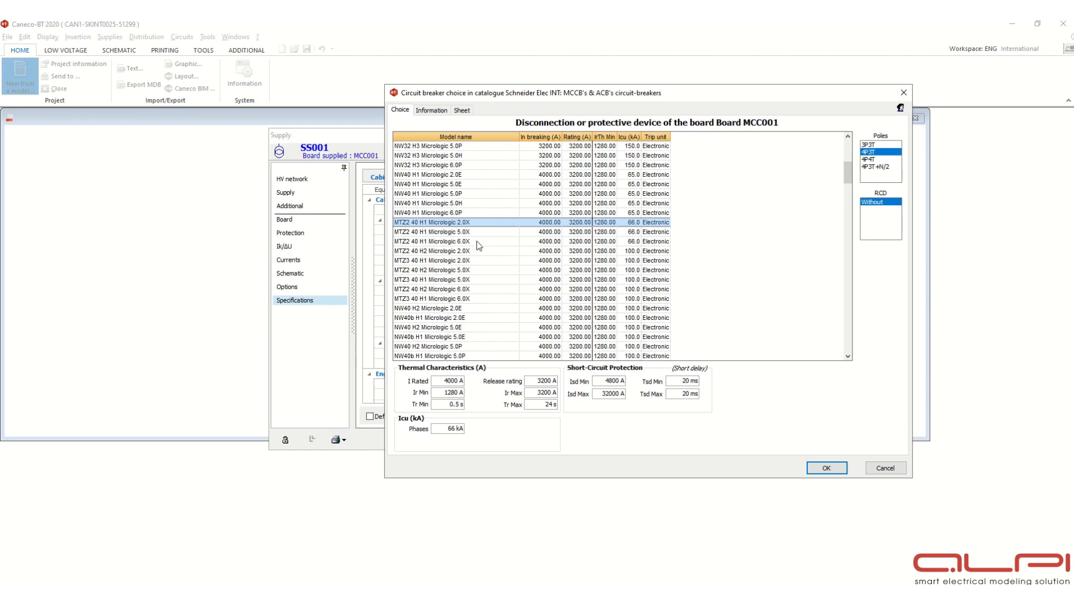
pyautogui.click(477, 240)
pyautogui.click(474, 221)
pyautogui.click(826, 468)
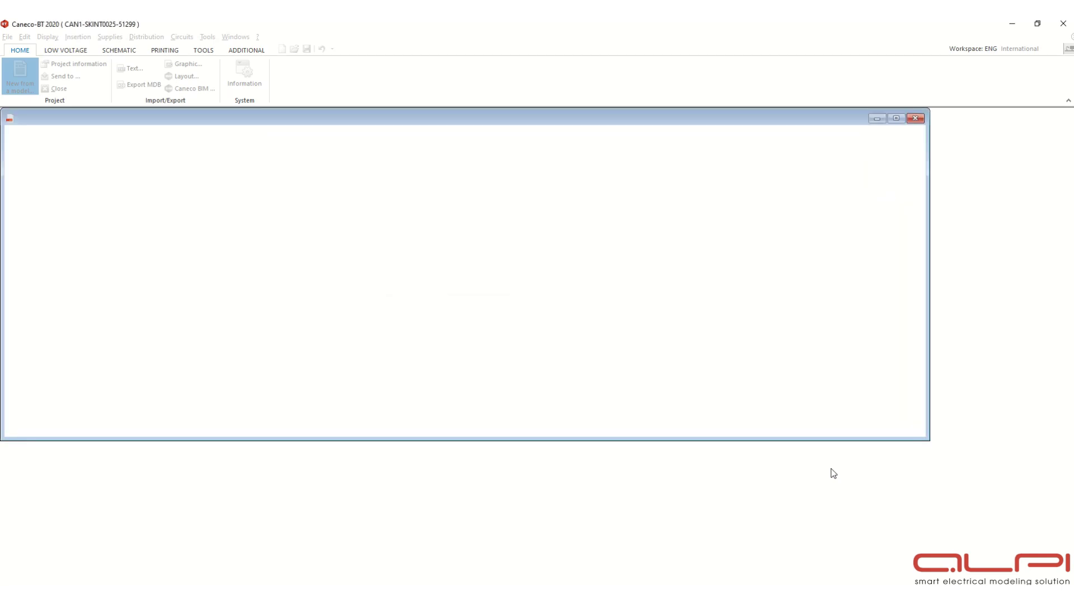